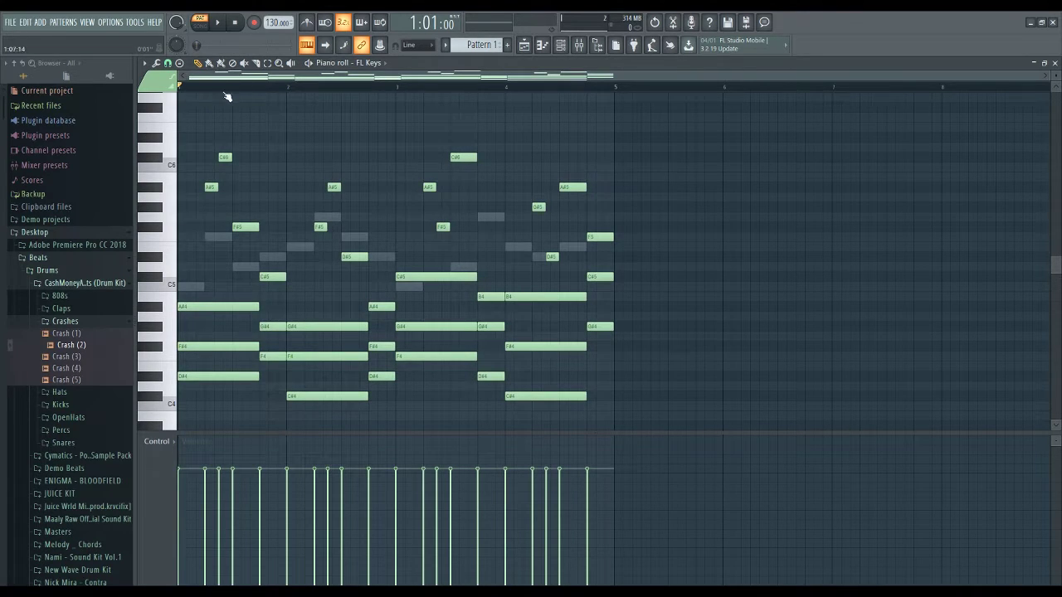
Play the FL Keys melody pattern through, then stop playback.
{"action": "key", "text": "space"}
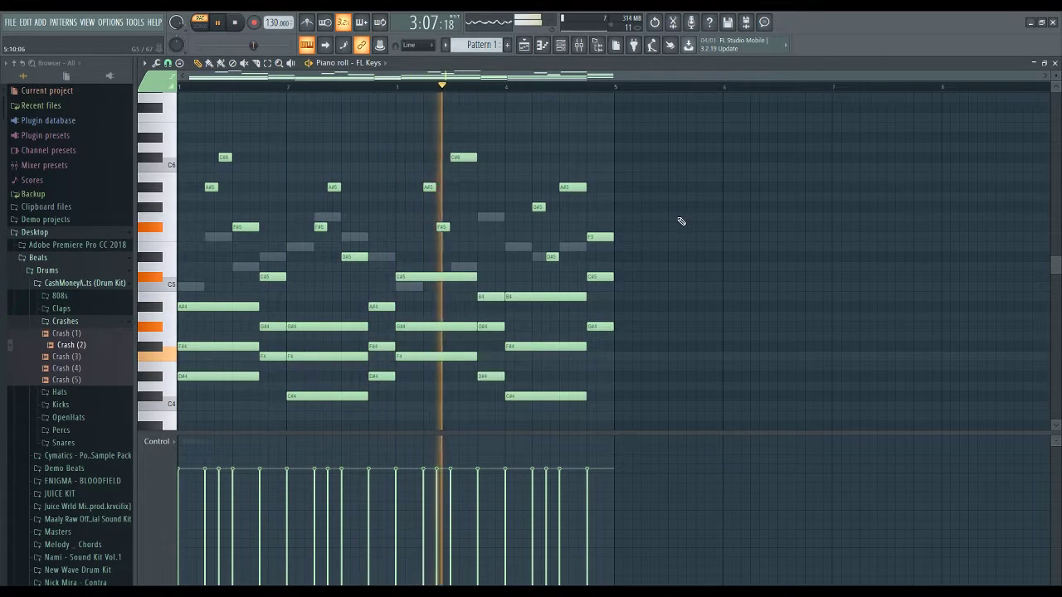
{"action": "scroll", "coordinate": [671, 221], "scroll_direction": "down", "scroll_amount": 1}
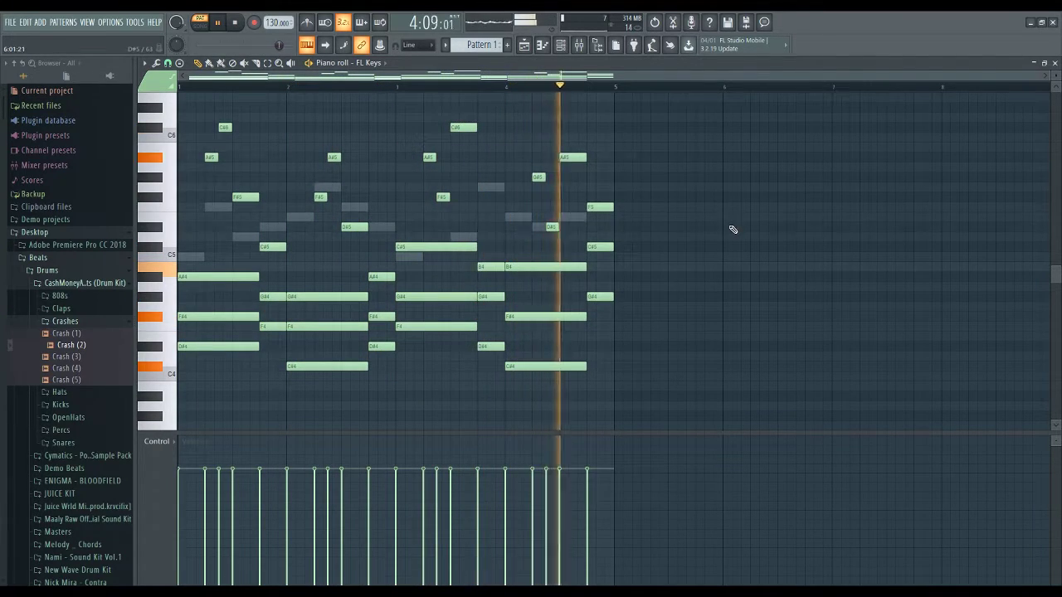
{"action": "key", "text": "space"}
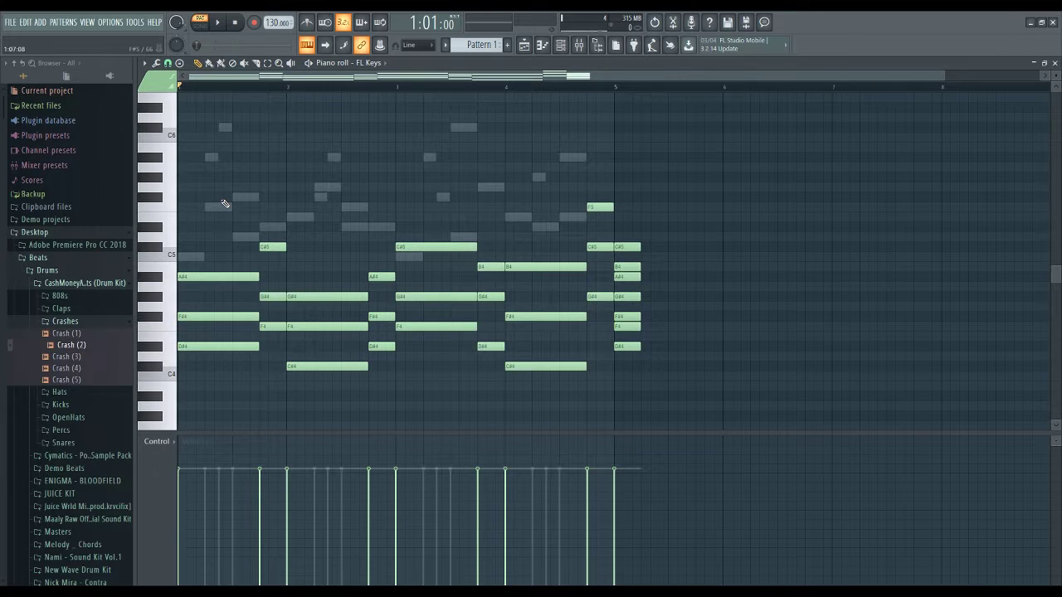
Add a short A#5 melody note on beat 2 of bar 1 above the FL Keys chords and play the melody.
{"action": "scroll", "coordinate": [224, 204], "scroll_direction": "up", "scroll_amount": 3}
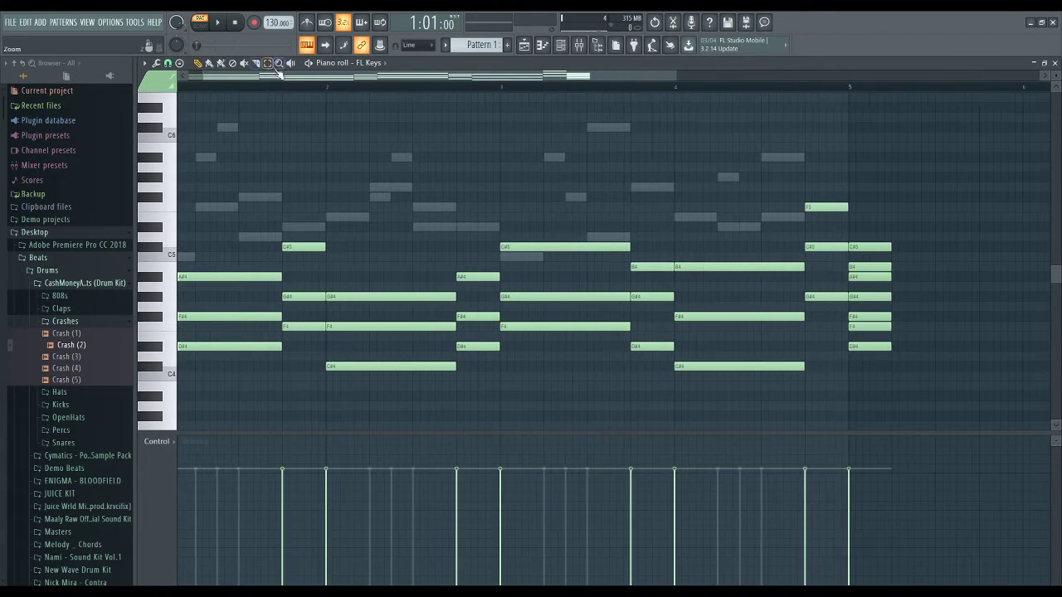
{"action": "key", "text": "space"}
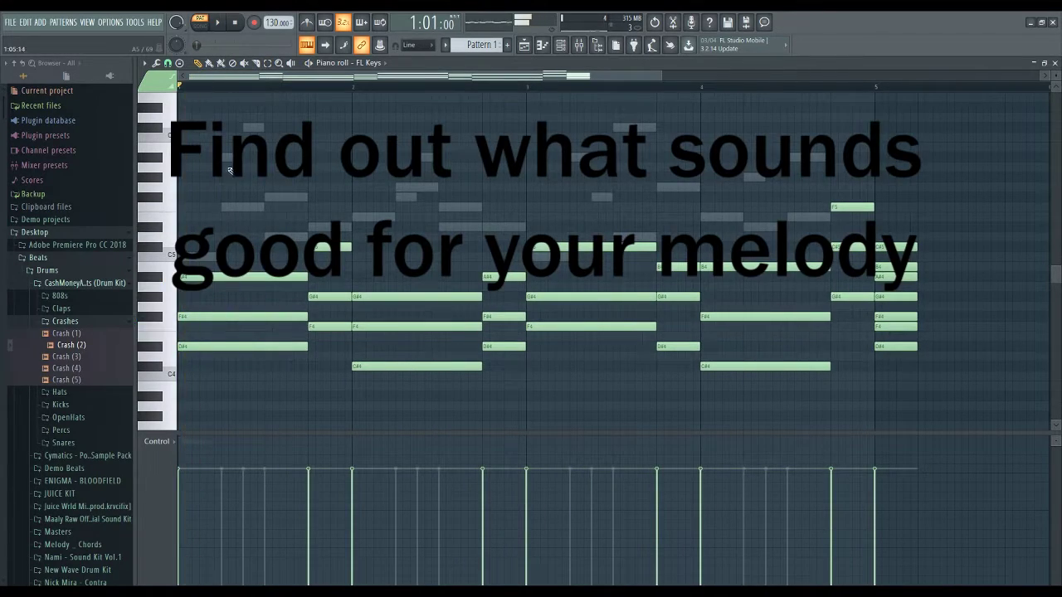
{"action": "key", "text": "space"}
{"action": "left_click", "coordinate": [230, 161]}
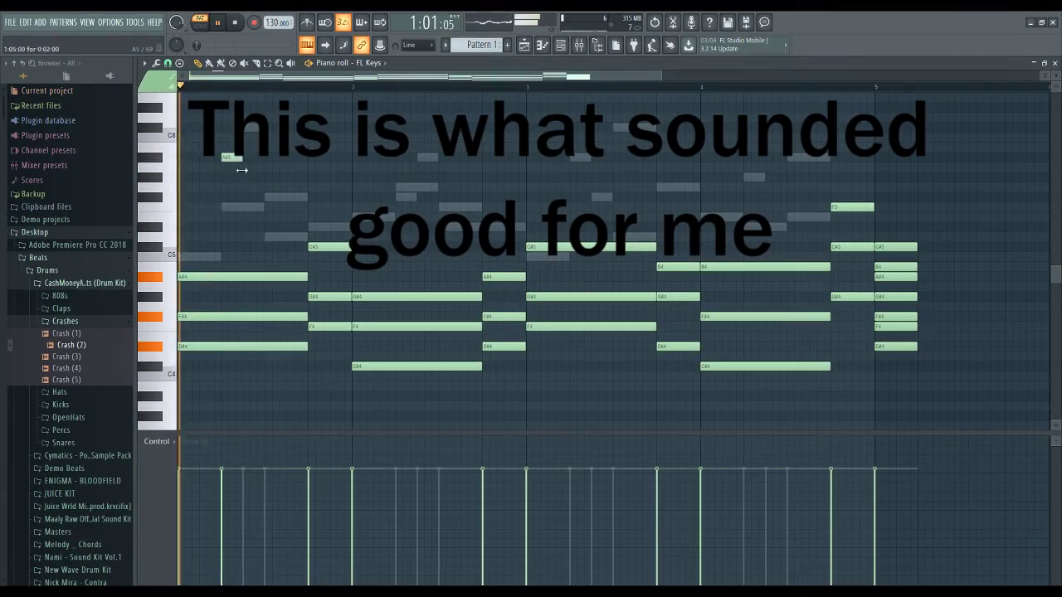
{"action": "key", "text": "space"}
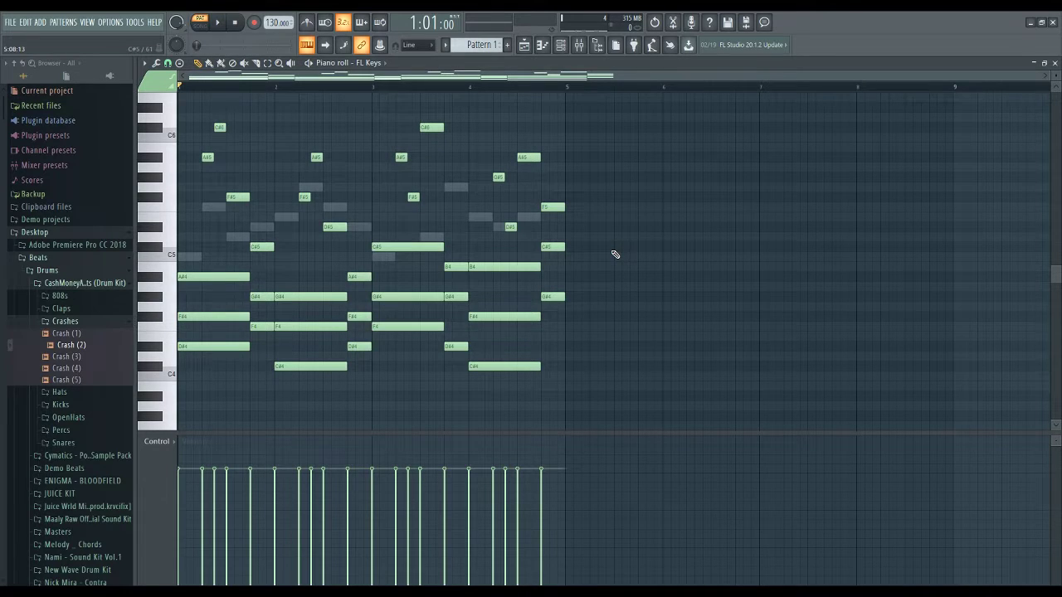
{"action": "key", "text": "space"}
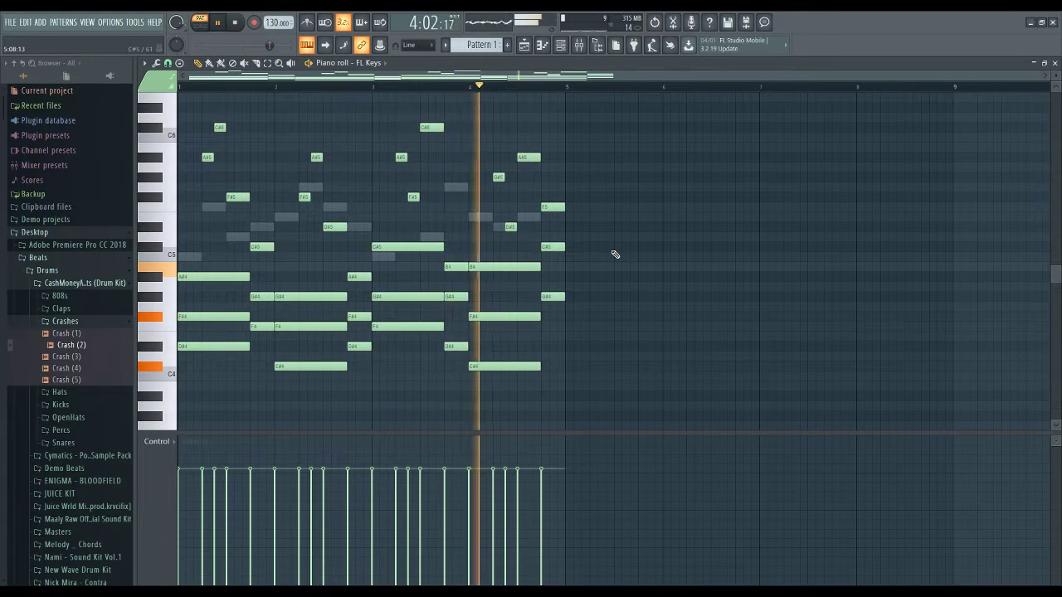
{"action": "key", "text": "space"}
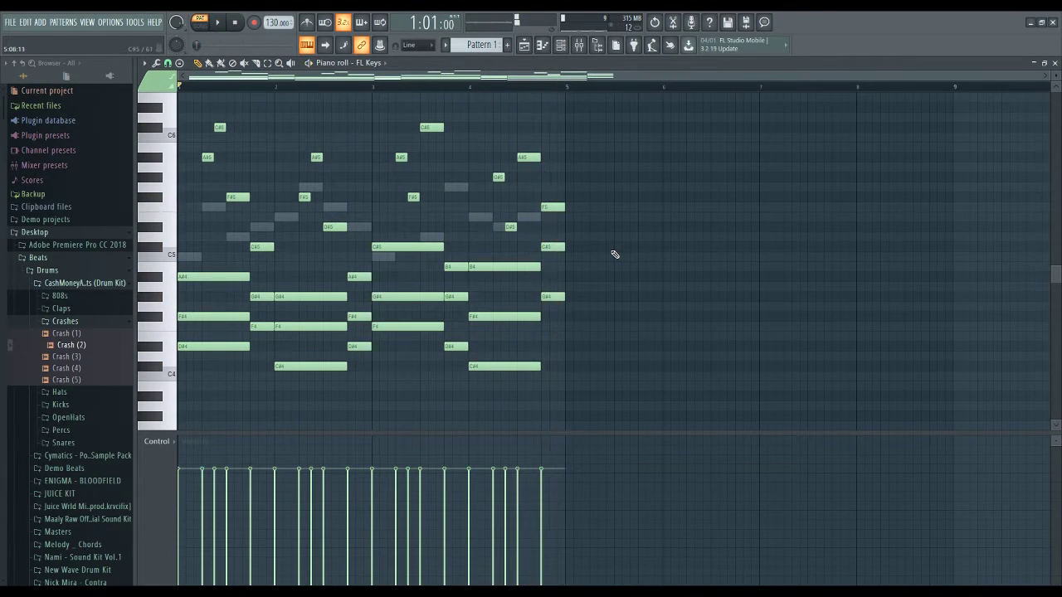
Audition the melody on the soloed Toxic Biohazard #2 channel with its piano roll open.
{"action": "left_click", "coordinate": [571, 47]}
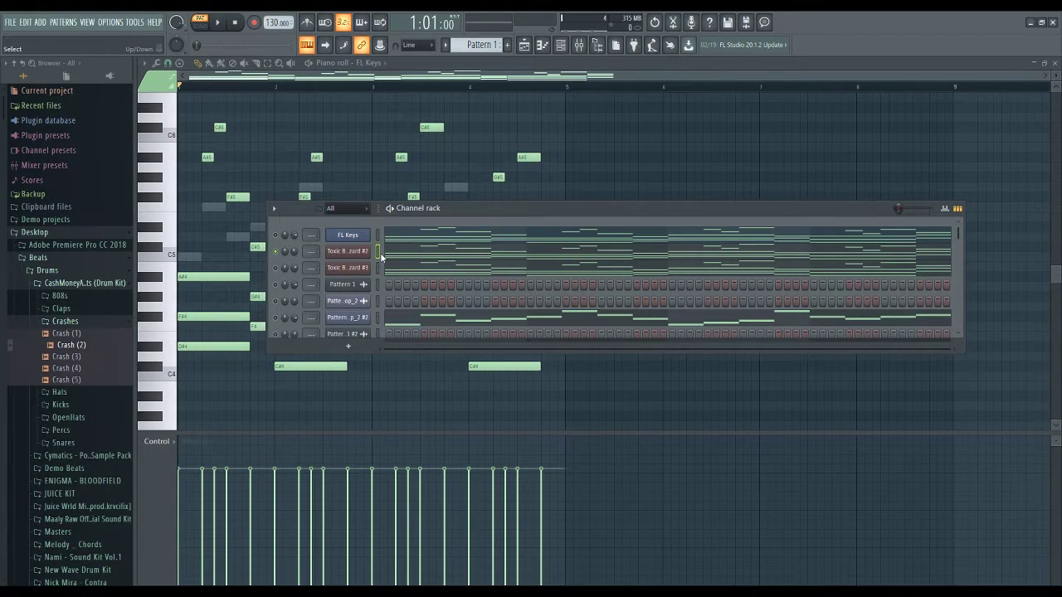
{"action": "left_click", "coordinate": [380, 253]}
{"action": "key", "text": "q"}
{"action": "left_click", "coordinate": [384, 253]}
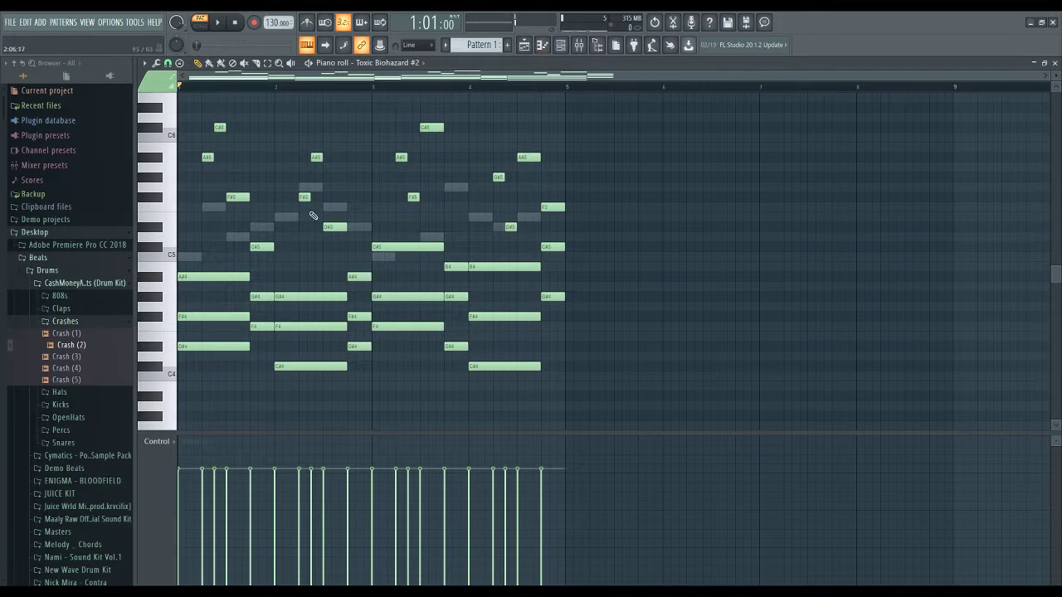
{"action": "key", "text": "space"}
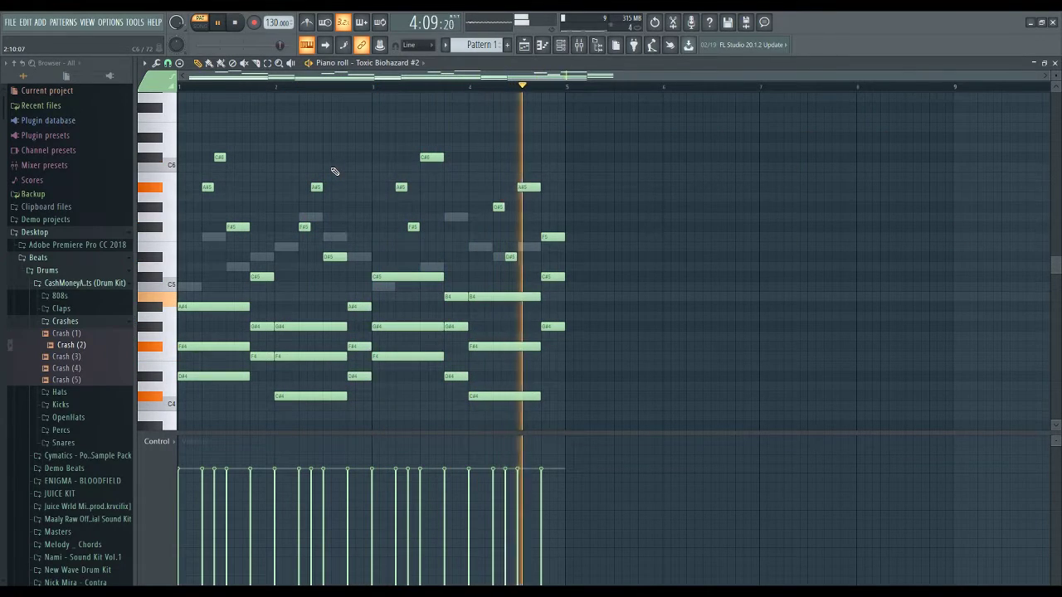
{"action": "key", "text": "space"}
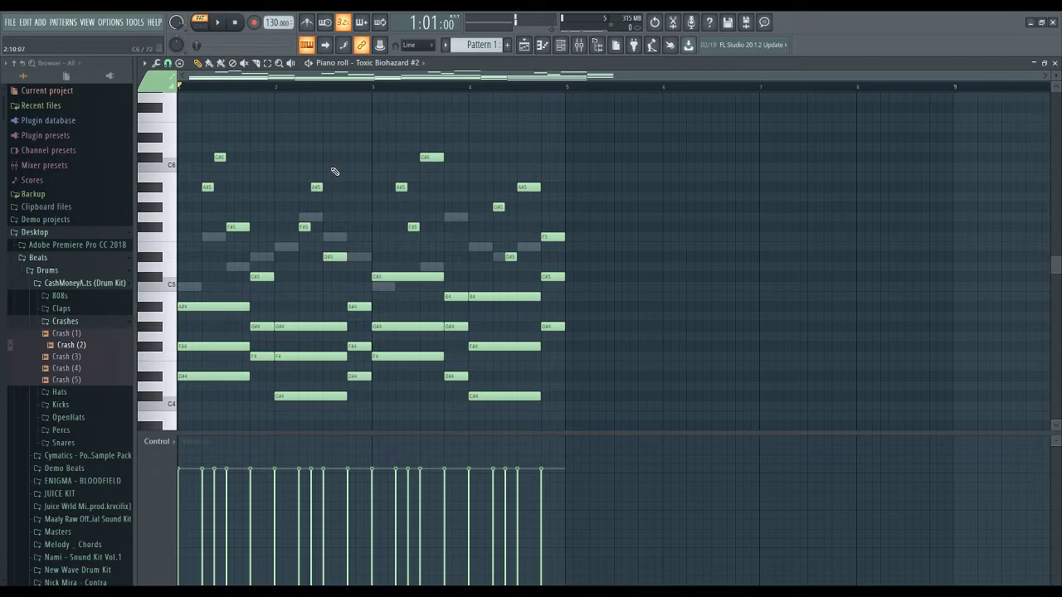
Solo the Toxic Biohazard #3 channel and play its version of the melody.
{"action": "left_click", "coordinate": [561, 44]}
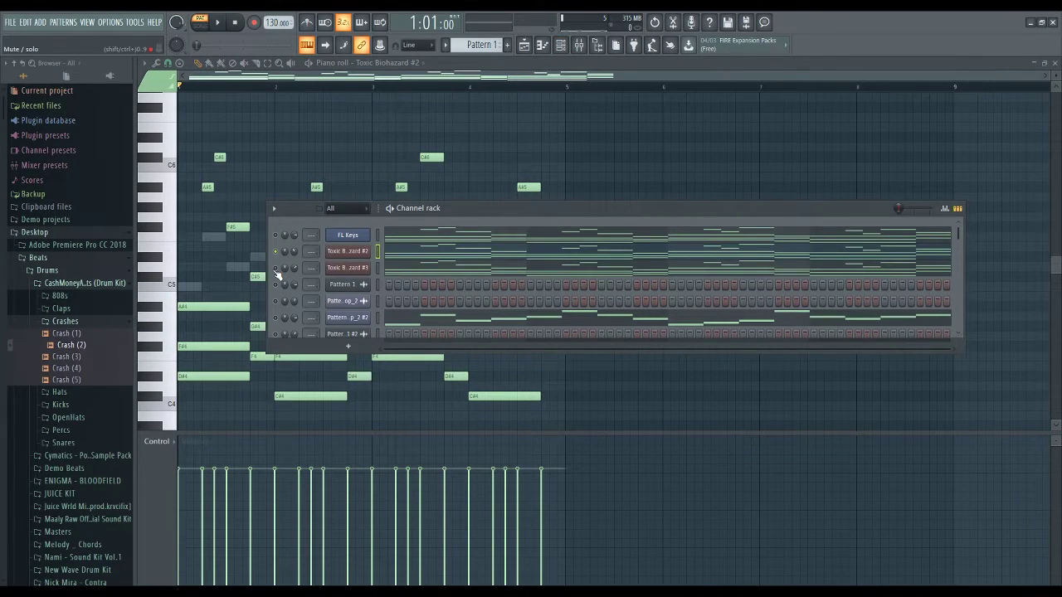
{"action": "left_click", "coordinate": [377, 268]}
{"action": "left_click_drag", "start_coordinate": [530, 215], "coordinate": [678, 205]}
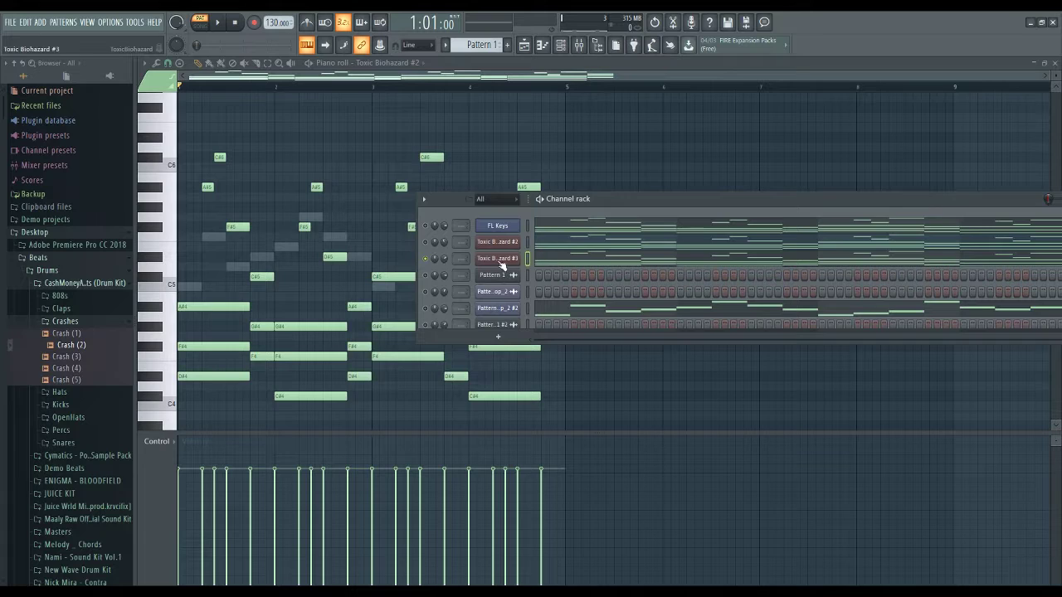
{"action": "key", "text": "space"}
{"action": "key", "text": "F6"}
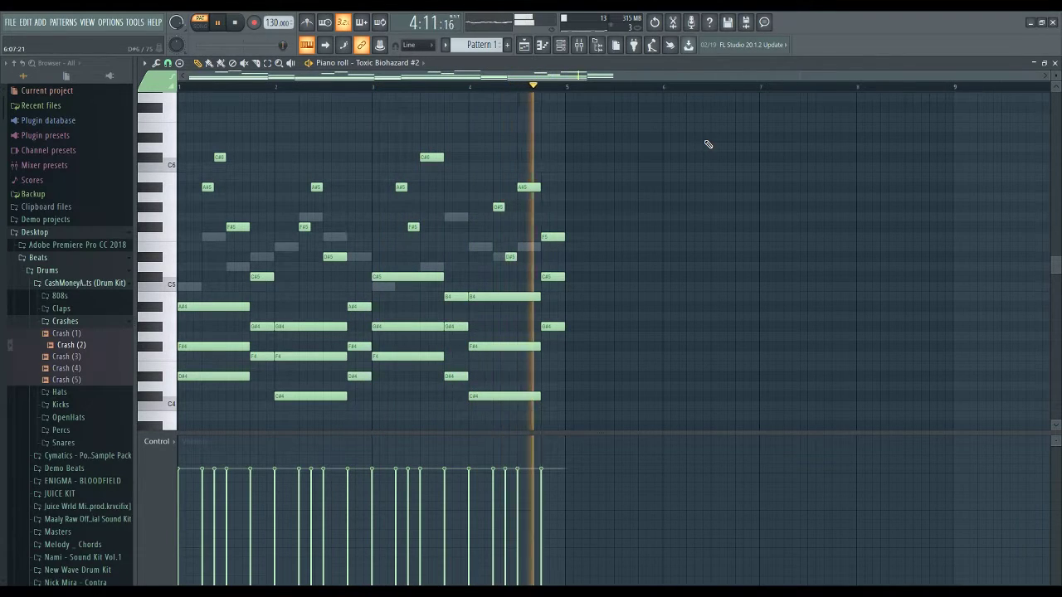
{"action": "key", "text": "space"}
Enable Toxic Biohazard #2 together with #3 and play both layers at once.
{"action": "left_click", "coordinate": [562, 46]}
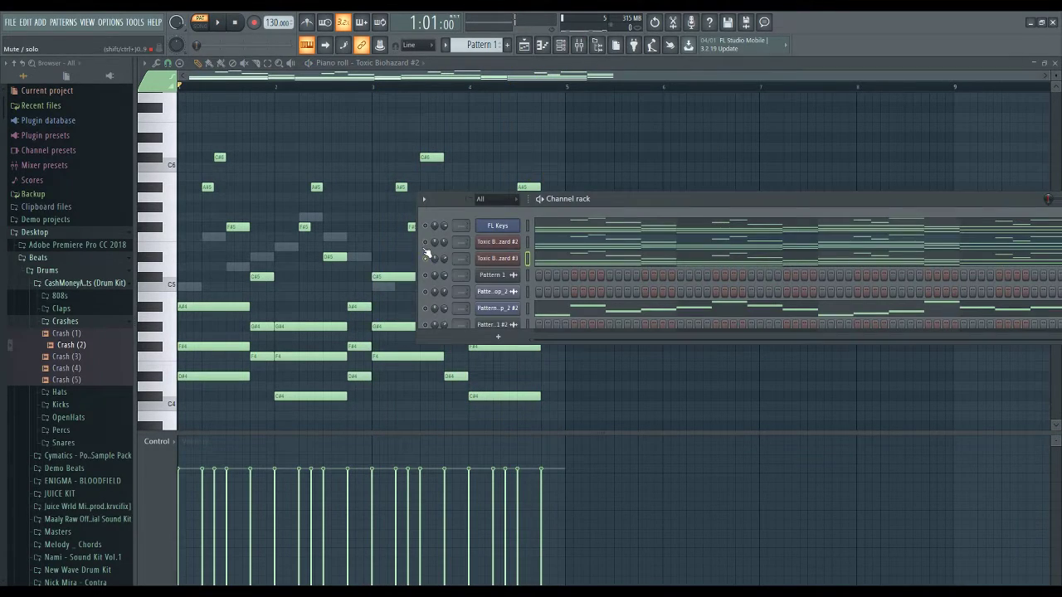
{"action": "key", "text": "space"}
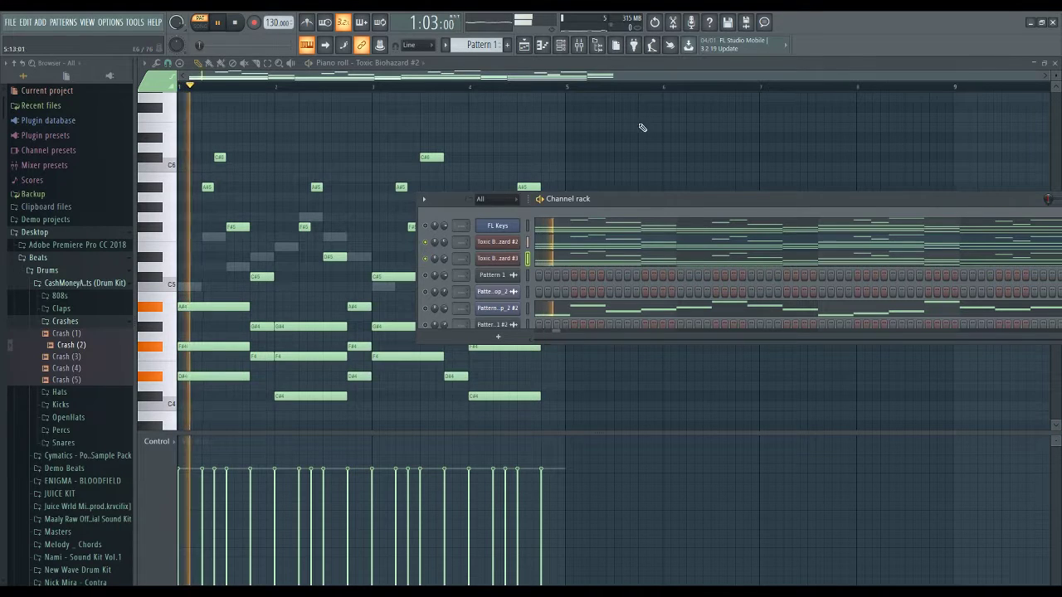
{"action": "key", "text": "F6"}
{"action": "left_click", "coordinate": [562, 46]}
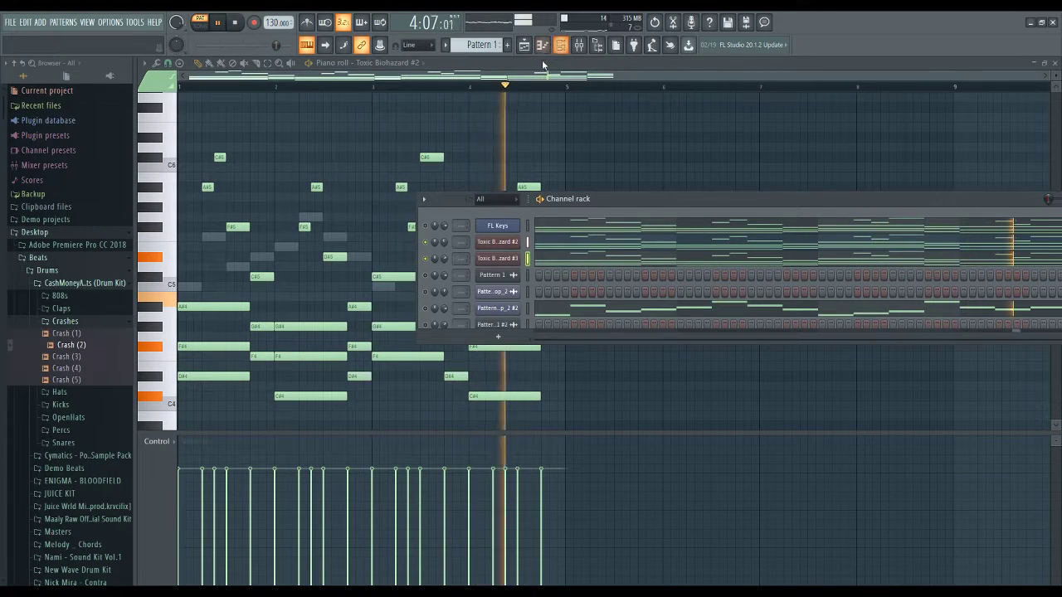
{"action": "key", "text": "space"}
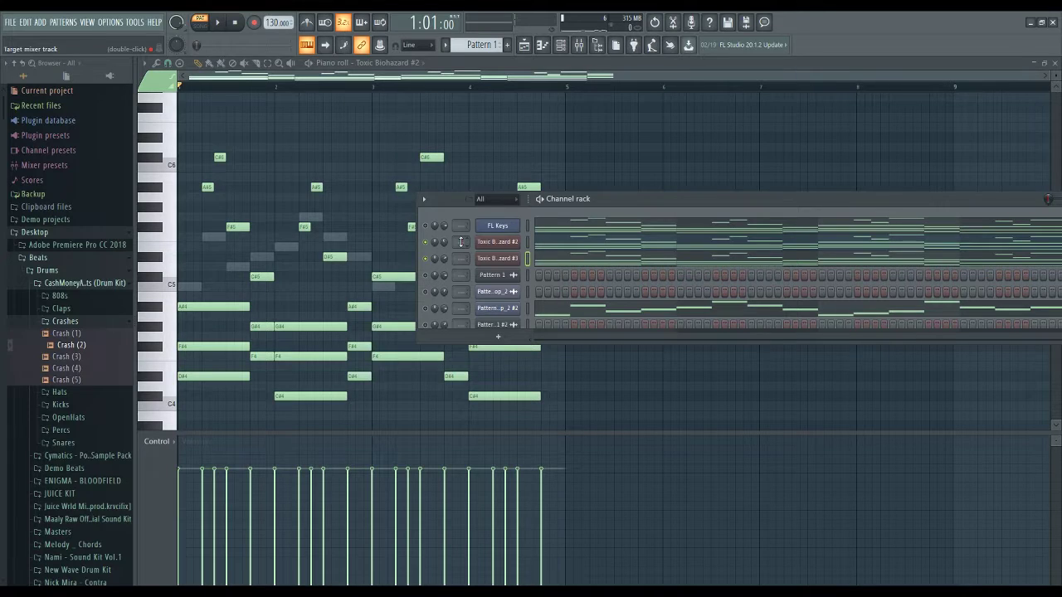
Route both Toxic Biohazard channels to mixer track 5 and enable the HalfTime effect on that track.
{"action": "left_click_drag", "start_coordinate": [458, 243], "coordinate": [464, 255]}
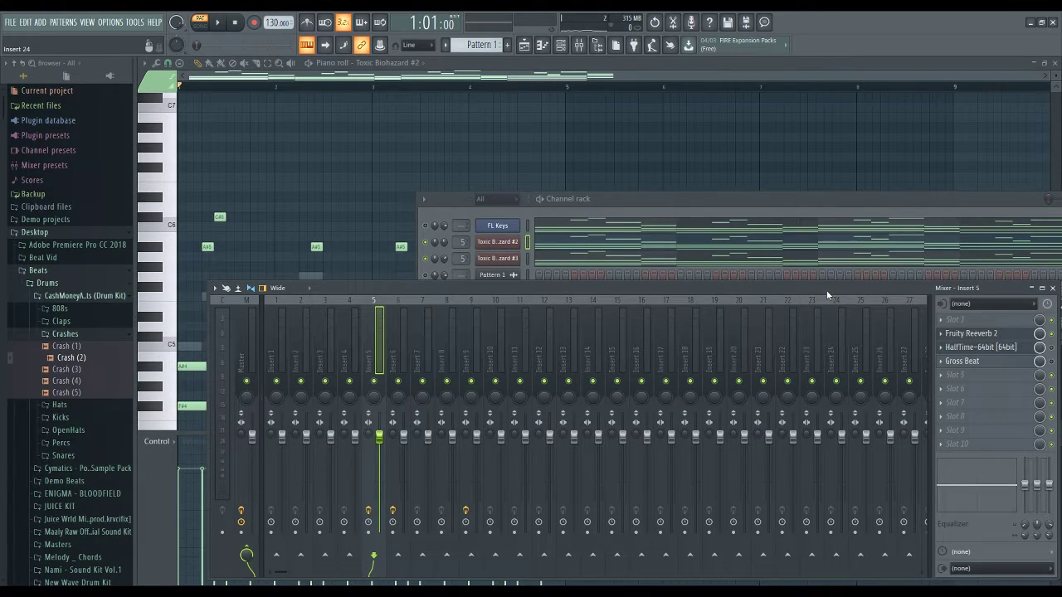
{"action": "left_click", "coordinate": [1007, 349]}
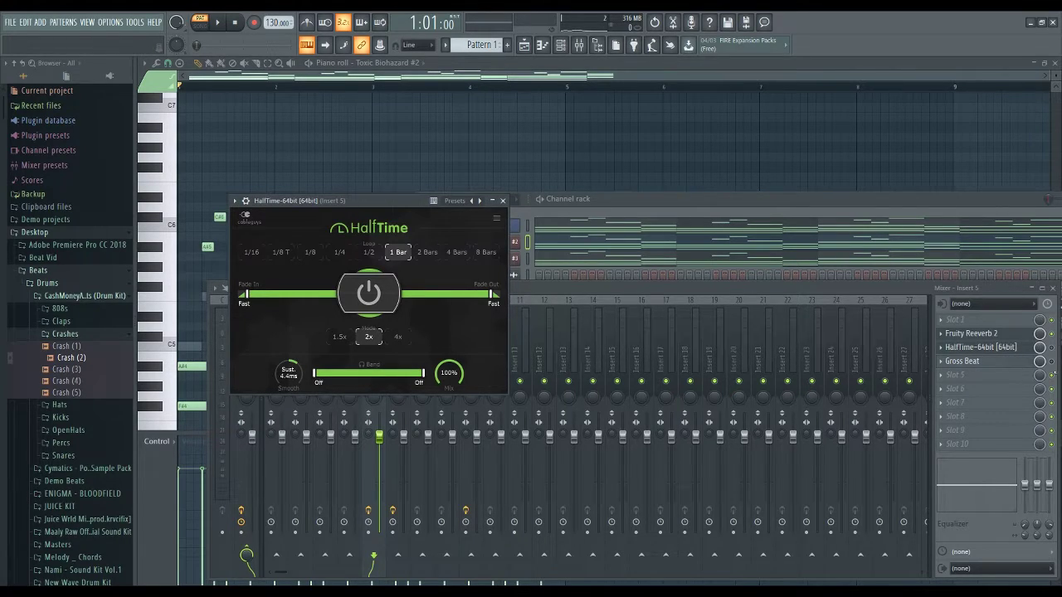
{"action": "left_click", "coordinate": [1055, 353]}
Play the layered melody through the HalfTime effect, then stop and return to the Toxic Biohazard #2 piano roll.
{"action": "key", "text": "space"}
{"action": "left_click", "coordinate": [761, 200]}
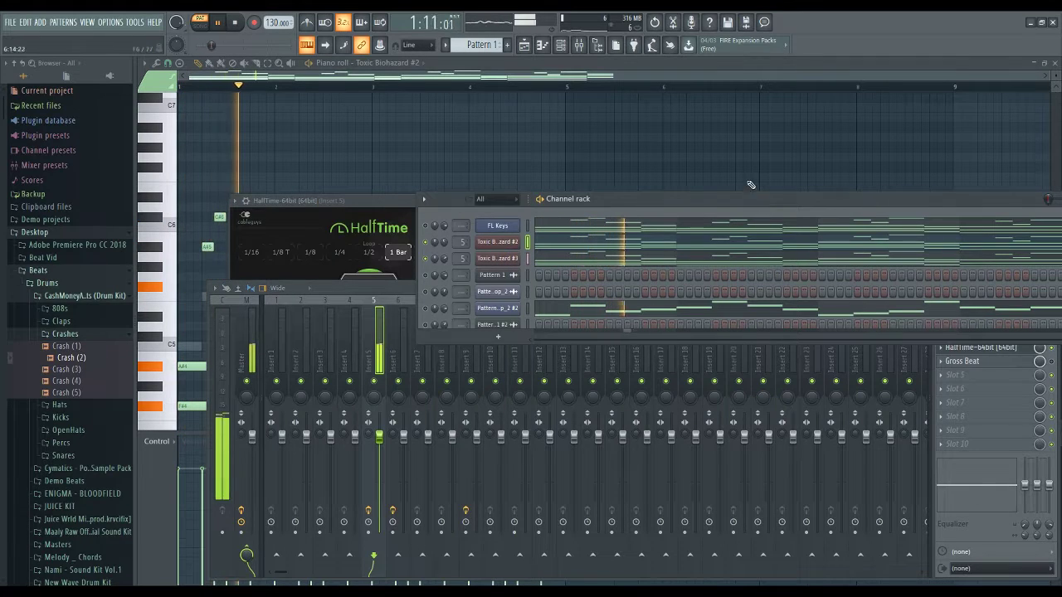
{"action": "key", "text": "F7"}
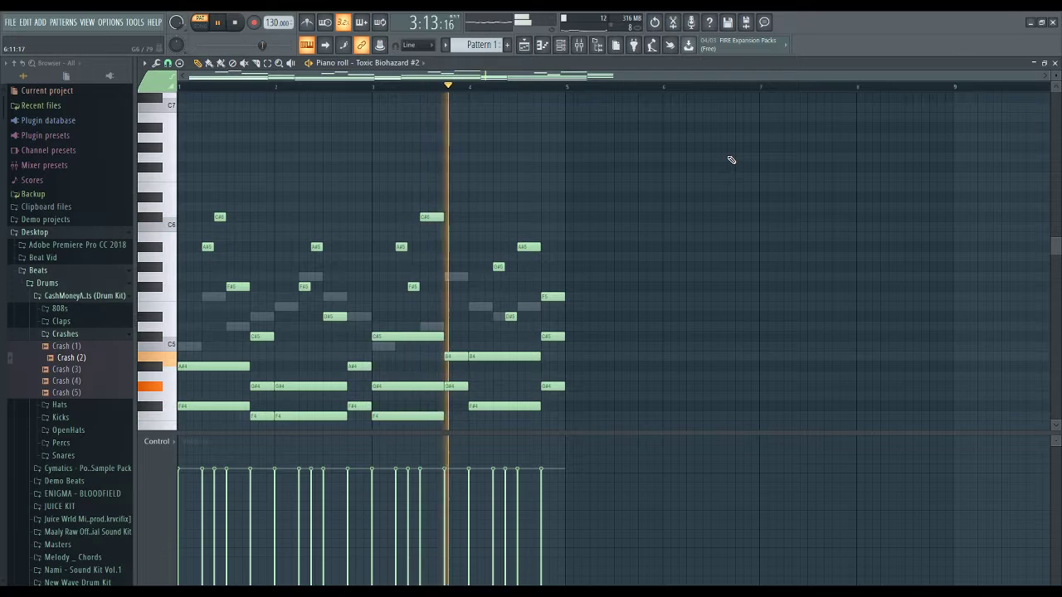
{"action": "key", "text": "space"}
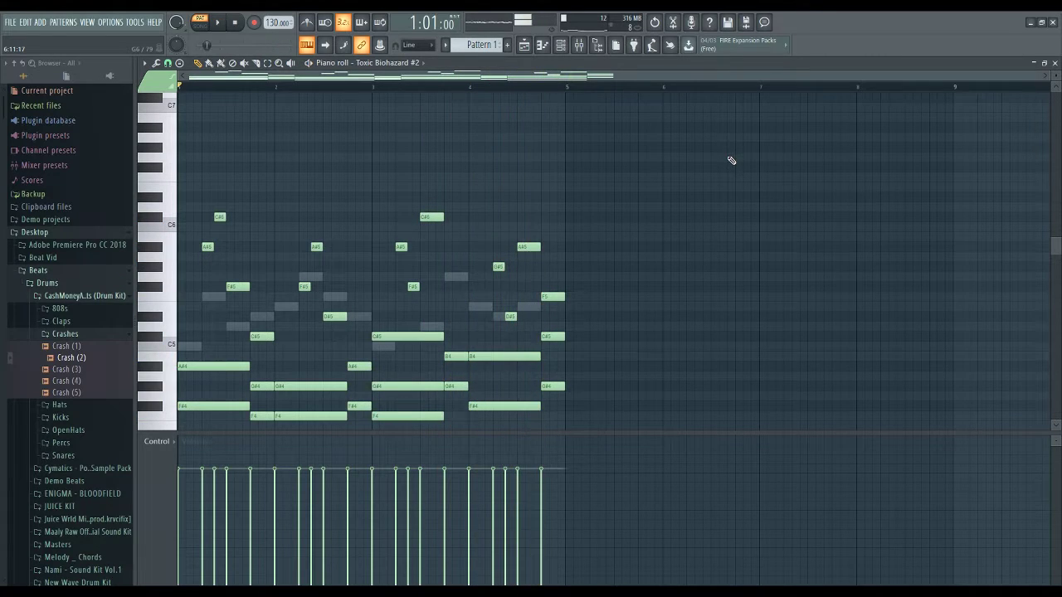
{"action": "key", "text": "F7"}
{"action": "right_click", "coordinate": [679, 168]}
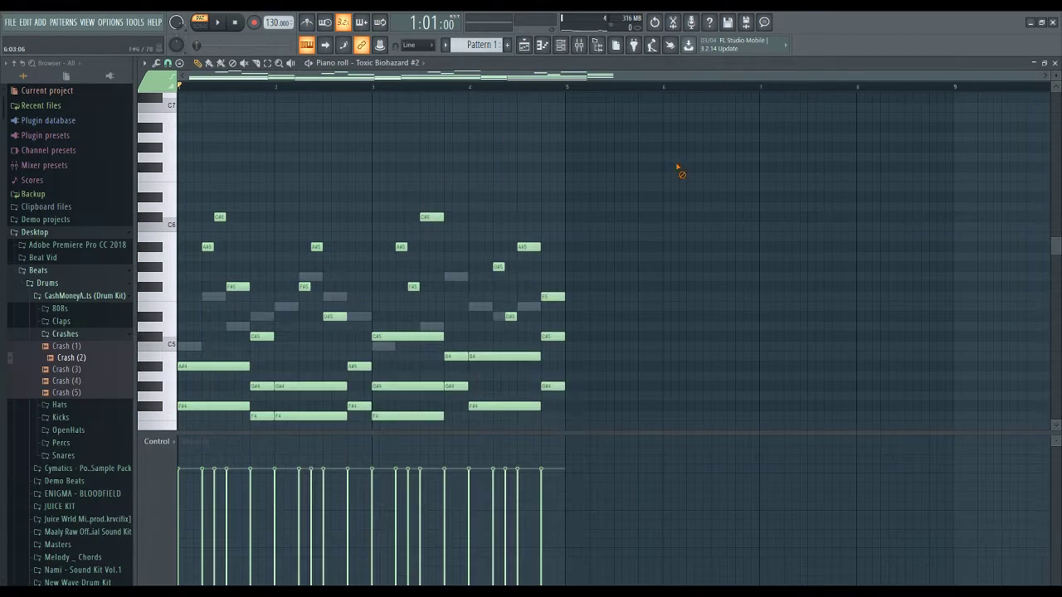
Transpose all Toxic Biohazard #3 notes up one octave.
{"action": "key", "text": "ctrl+a"}
{"action": "key", "text": "ctrl+Up"}
{"action": "left_click", "coordinate": [661, 150], "text": "ctrl"}
Examine the Pattern 1_25 - Loop_2 recorded sample and its Fruity Slicer channel.
{"action": "key", "text": "F6"}
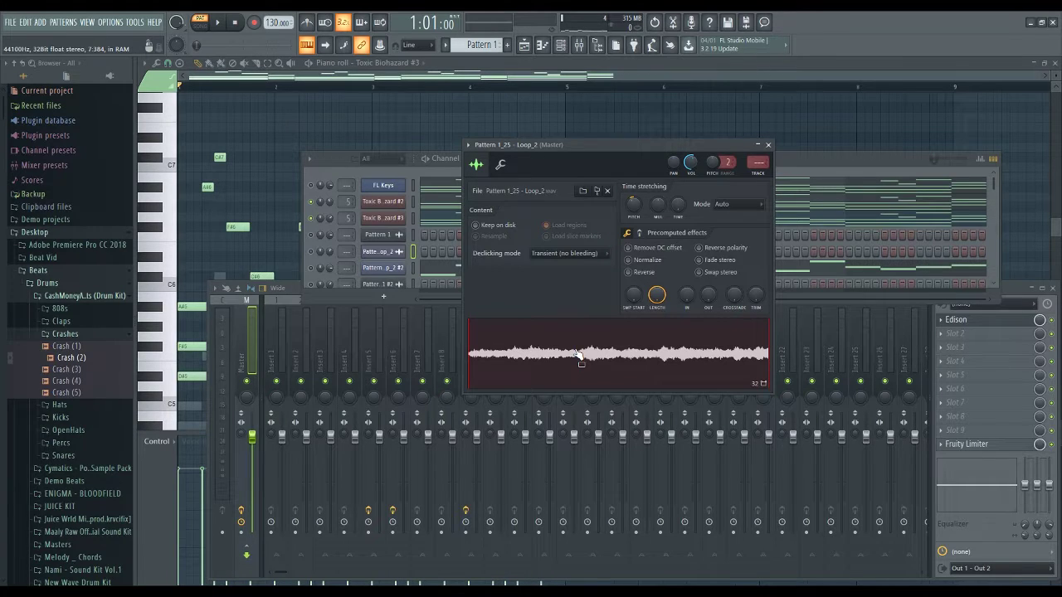
{"action": "left_click", "coordinate": [636, 358]}
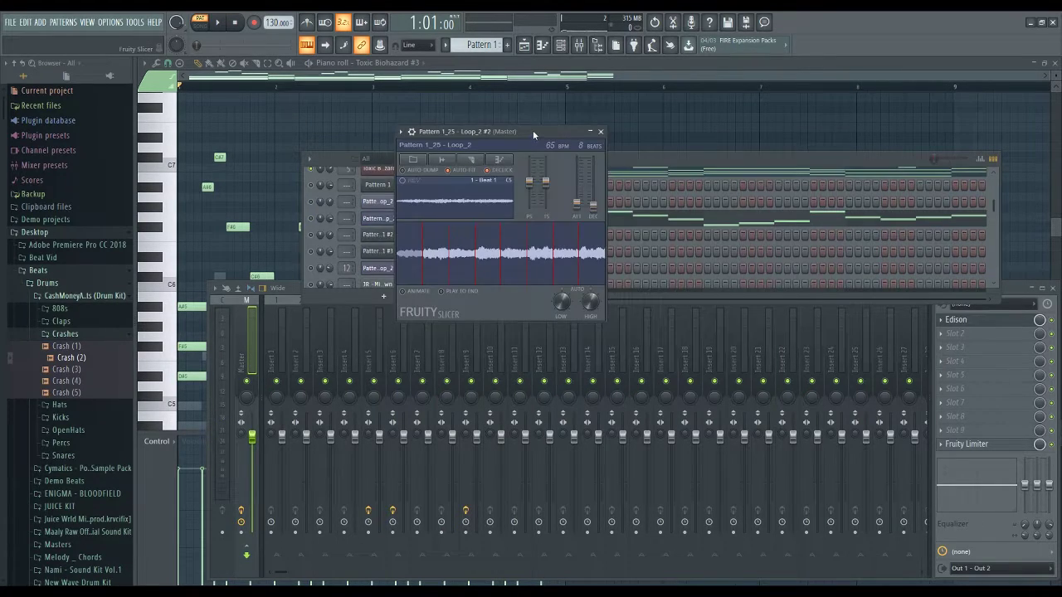
{"action": "left_click_drag", "start_coordinate": [532, 132], "coordinate": [752, 162]}
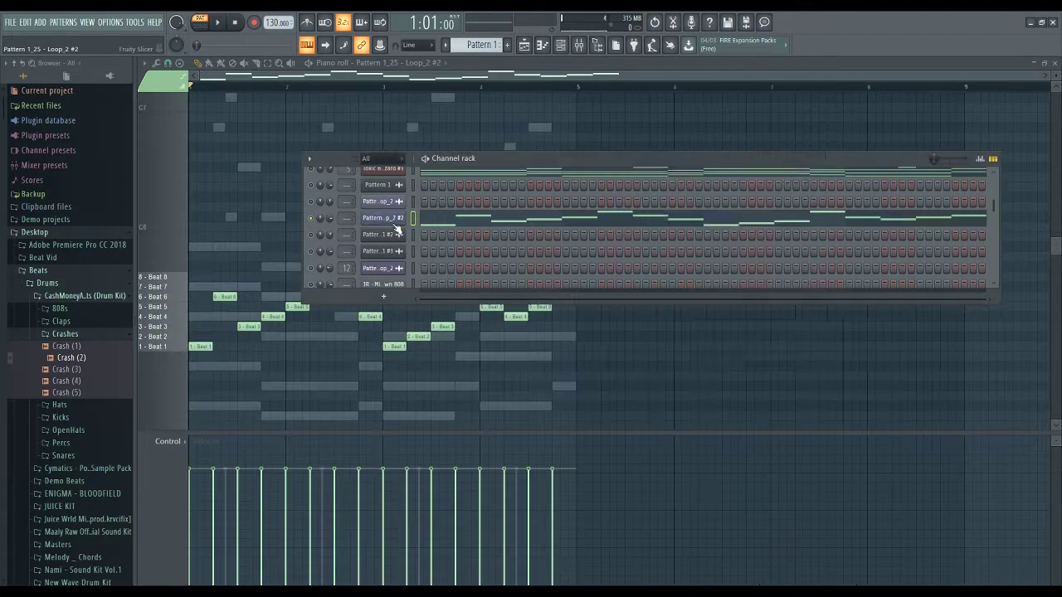
Set the project tempo to 65 BPM and play the sliced Pattern 1_25 - Loop_2 #2 notes.
{"action": "left_click", "coordinate": [396, 221]}
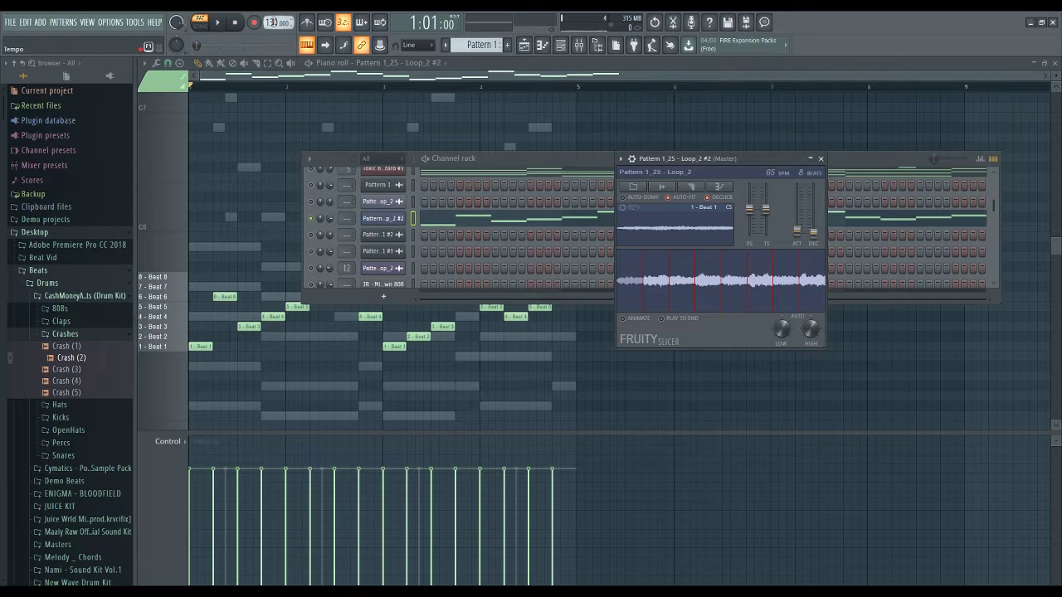
{"action": "left_click_drag", "start_coordinate": [274, 22], "coordinate": [273, 37]}
{"action": "left_click", "coordinate": [242, 91]}
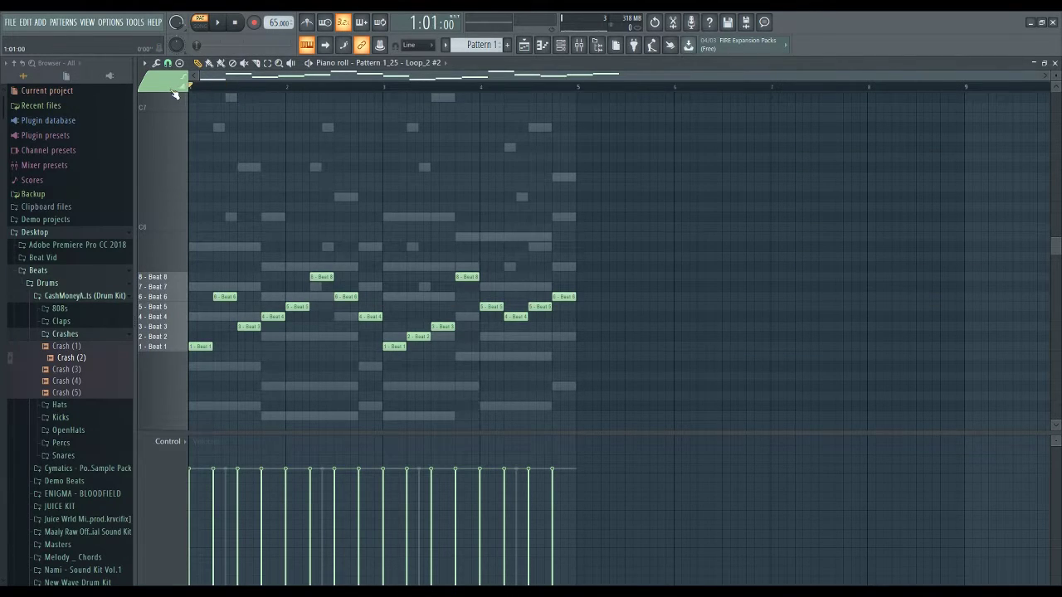
{"action": "key", "text": "space"}
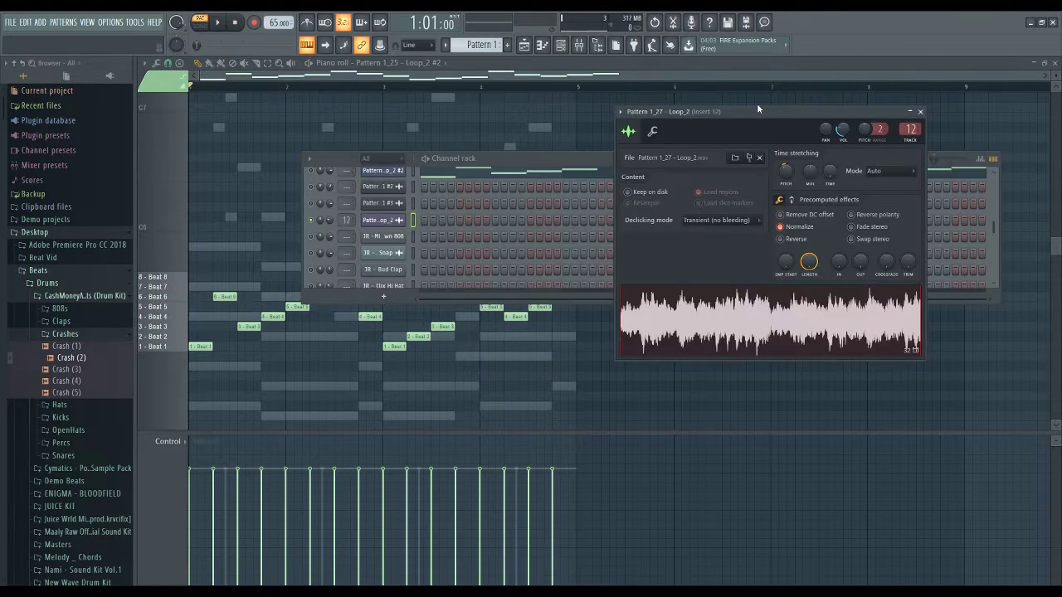
View the Pattern 1_27 - Loop_2 sample settings and restore the project tempo to 130 BPM.
{"action": "left_click_drag", "start_coordinate": [772, 107], "coordinate": [698, 101]}
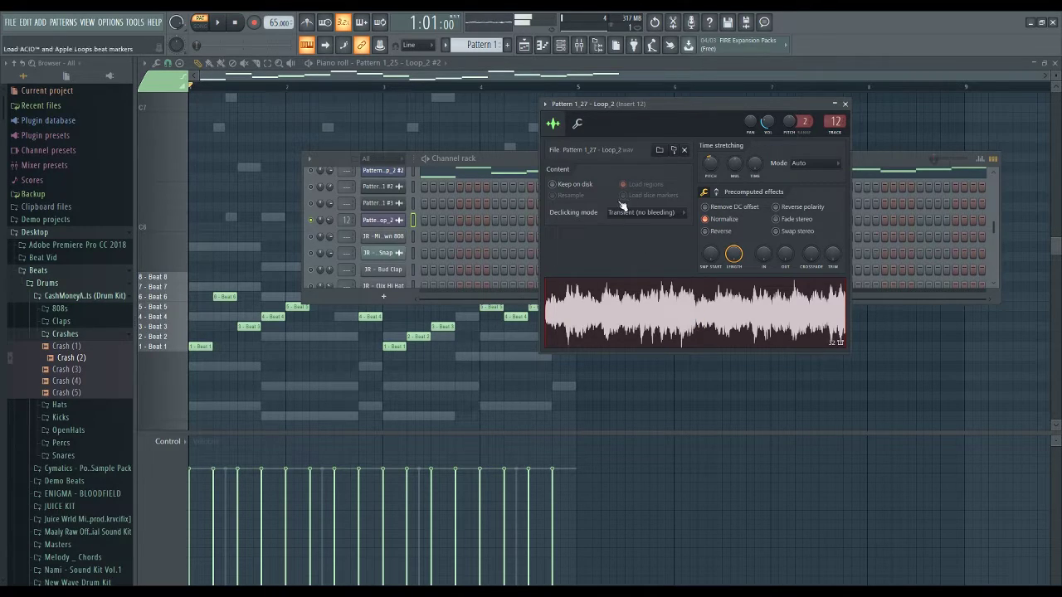
{"action": "left_click_drag", "start_coordinate": [702, 107], "coordinate": [694, 128]}
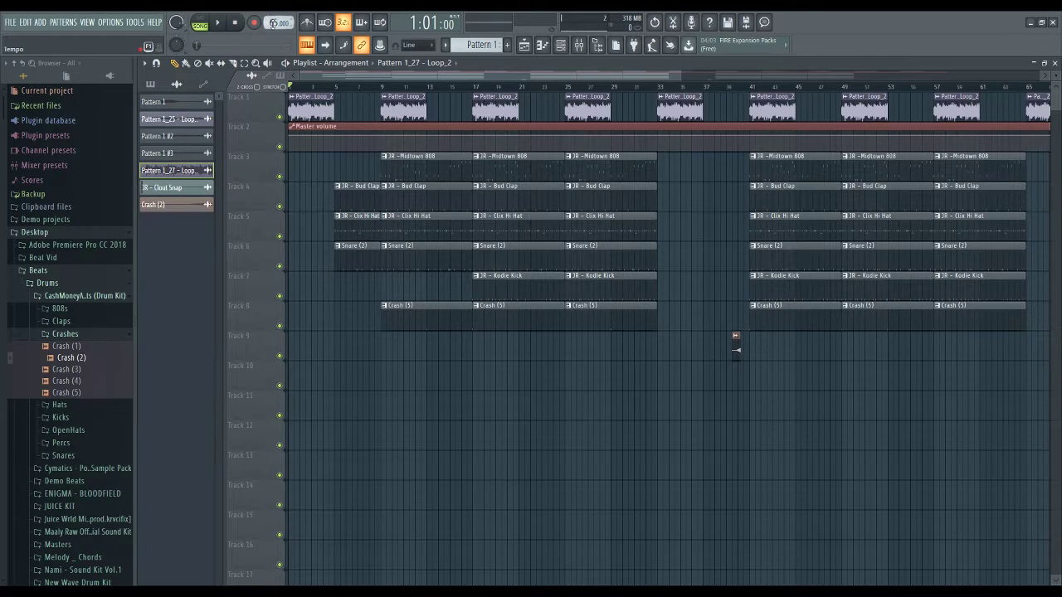
{"action": "key", "text": "ctrl+z"}
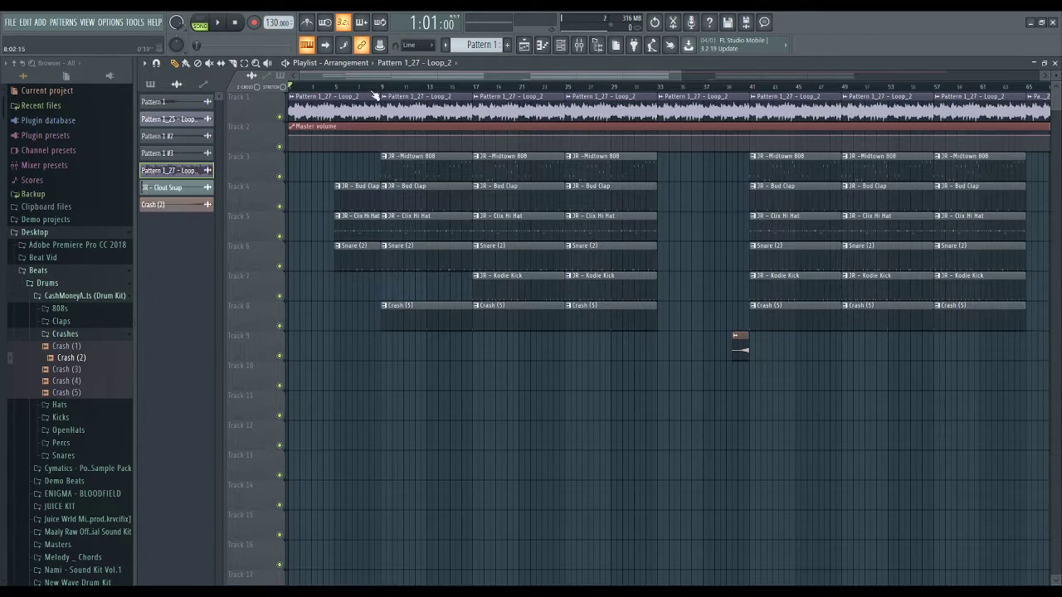
Play the sliced Pattern 1_25 - Loop_2 #2 notes in the piano roll at 130 BPM.
{"action": "left_click", "coordinate": [561, 46]}
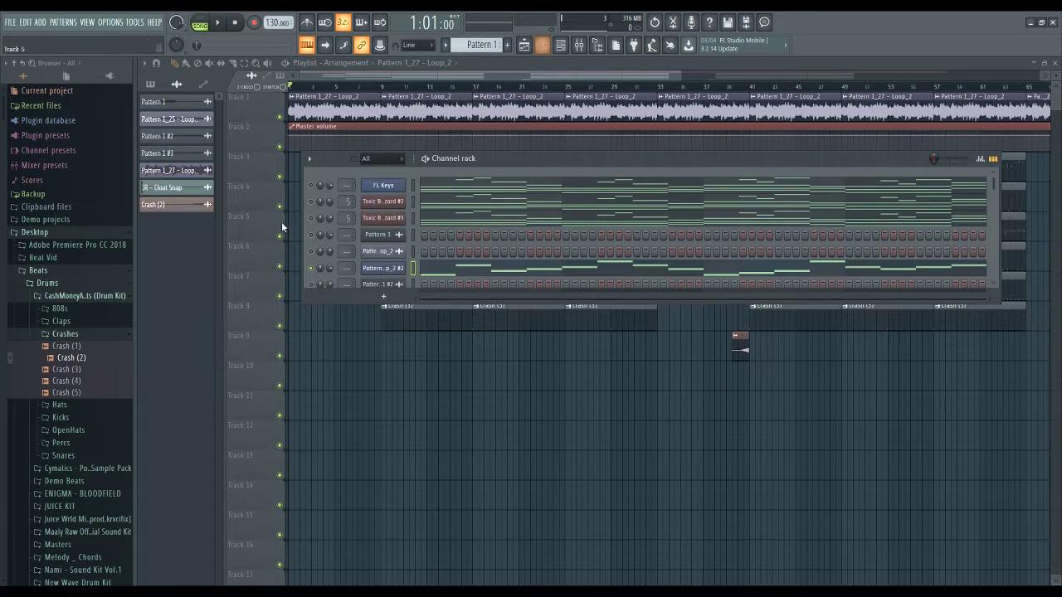
{"action": "left_click", "coordinate": [417, 270]}
{"action": "key", "text": "space"}
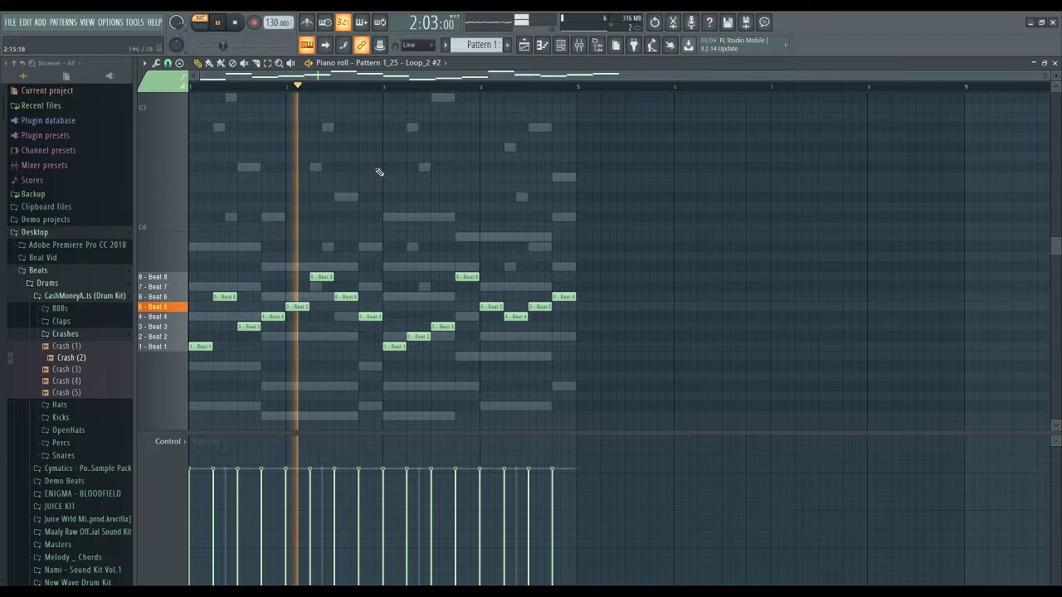
{"action": "key", "text": "space"}
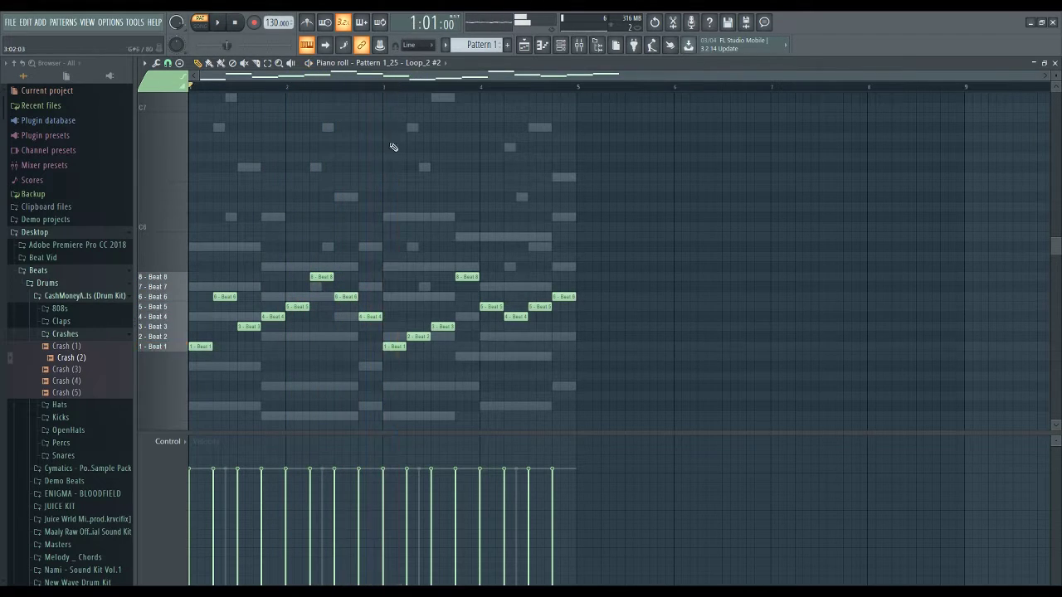
Play the song arrangement from bar 1 through the Pattern 1_27 - Loop_2 intro and the first drum entries.
{"action": "key", "text": "F5"}
{"action": "key", "text": "l"}
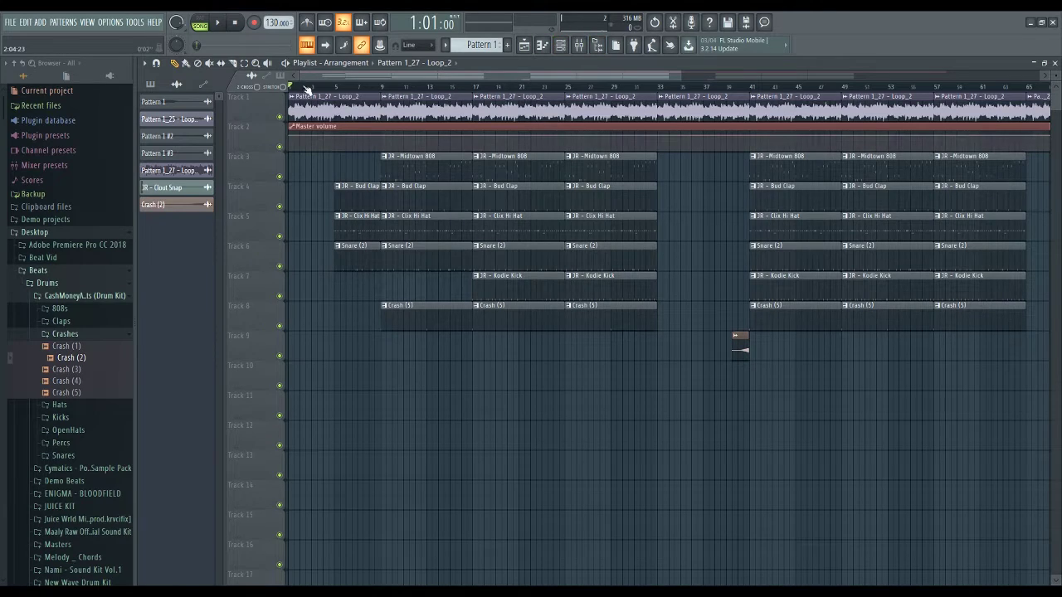
{"action": "key", "text": "space"}
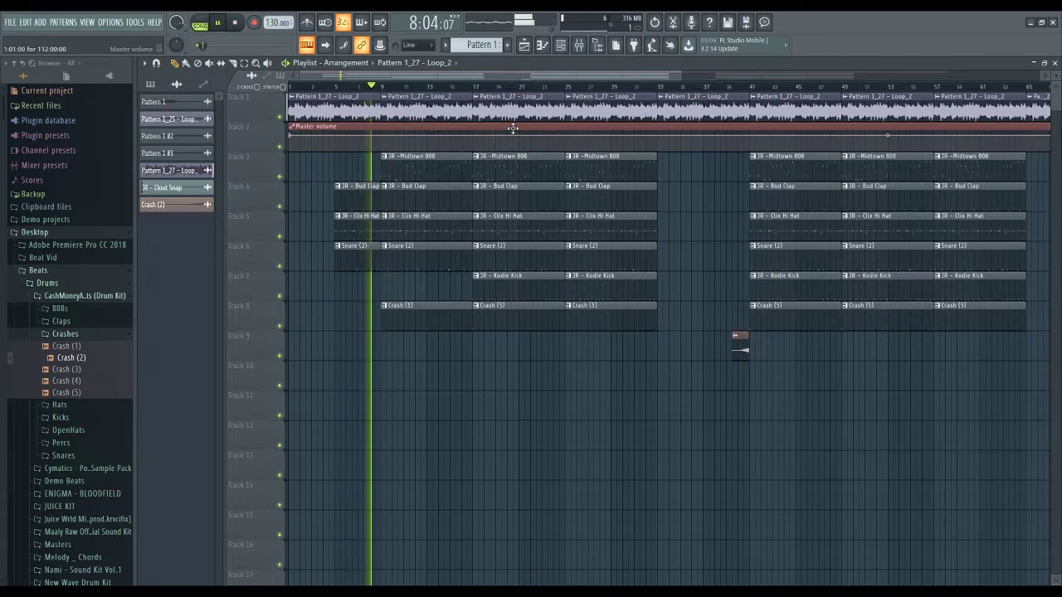
{"action": "key", "text": "space"}
Examine the JR - Bud Clap steps in the channel rack and play them over the looped section from bar 113.
{"action": "key", "text": "F6"}
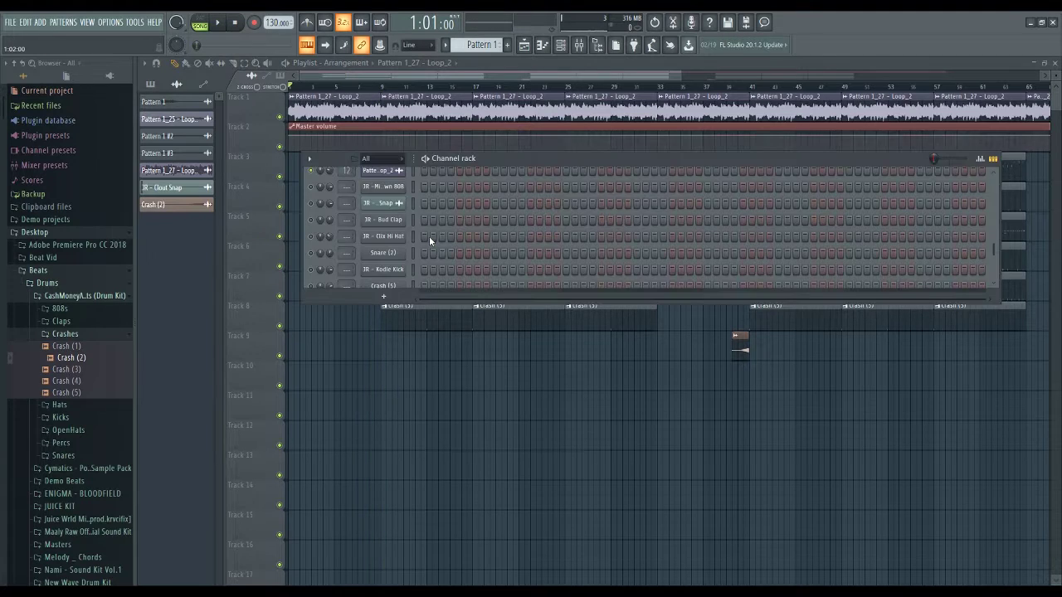
{"action": "scroll", "coordinate": [429, 235], "scroll_direction": "down", "scroll_amount": 3}
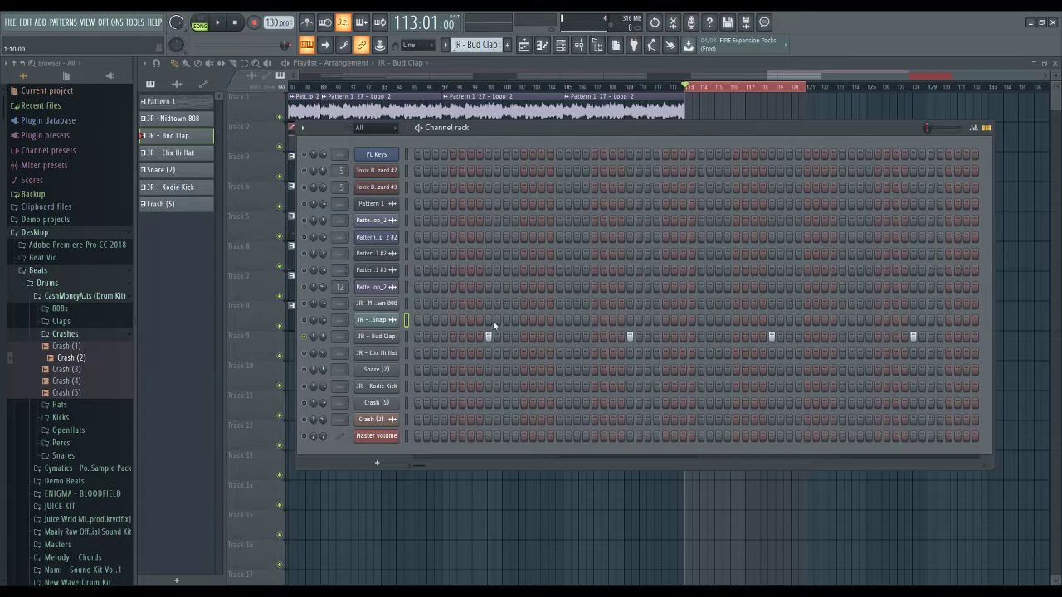
{"action": "key", "text": "space"}
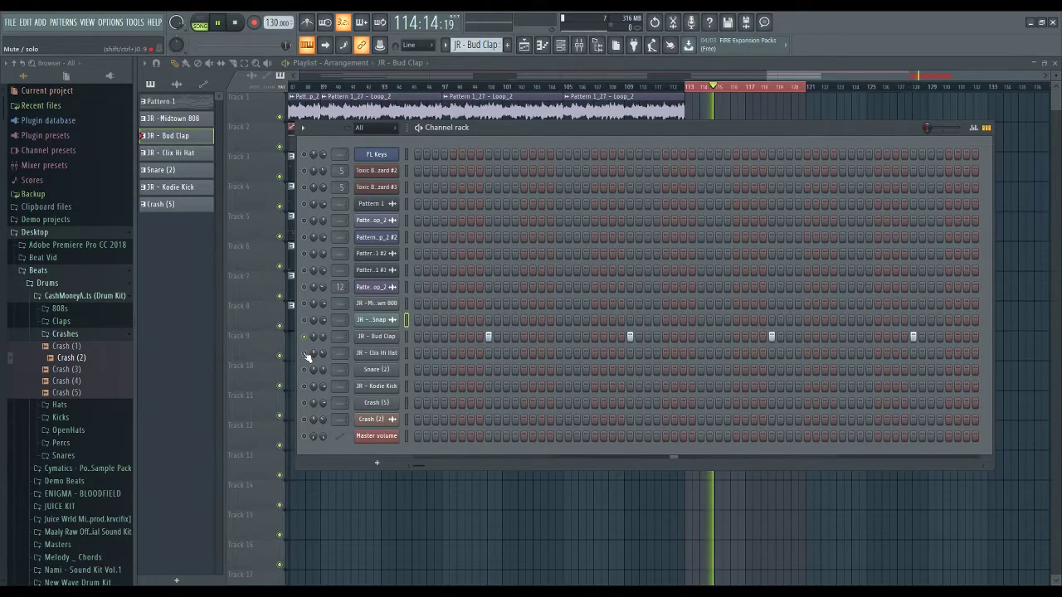
{"action": "scroll", "coordinate": [476, 46], "scroll_direction": "down", "scroll_amount": 1}
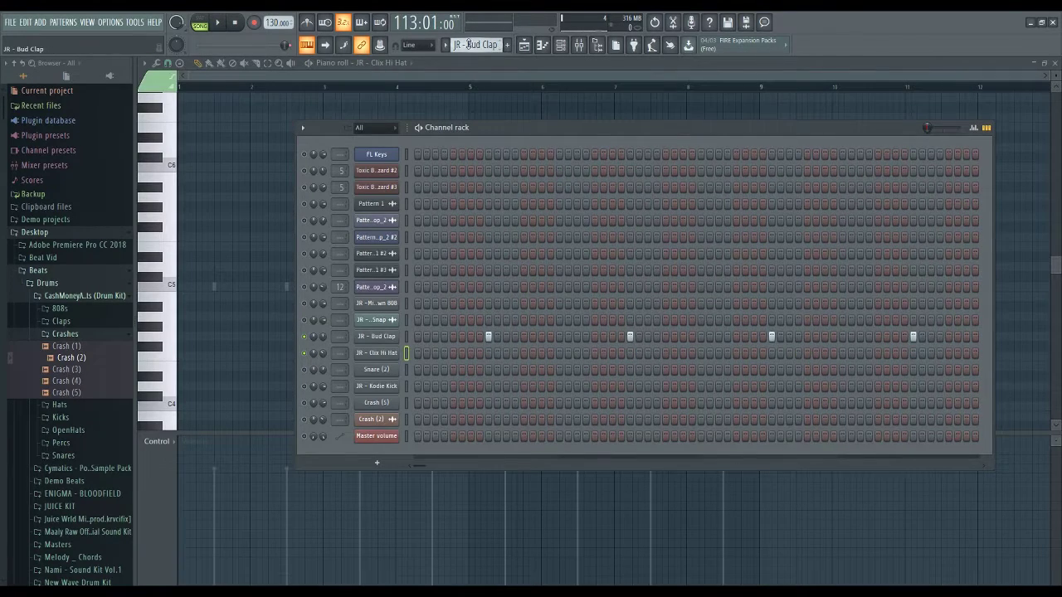
Switch to the JR - Clix Hi Hat pattern and examine its hi-hat notes in the piano roll.
{"action": "scroll", "coordinate": [477, 46], "scroll_direction": "up", "scroll_amount": 1}
{"action": "scroll", "coordinate": [476, 45], "scroll_direction": "down", "scroll_amount": 2}
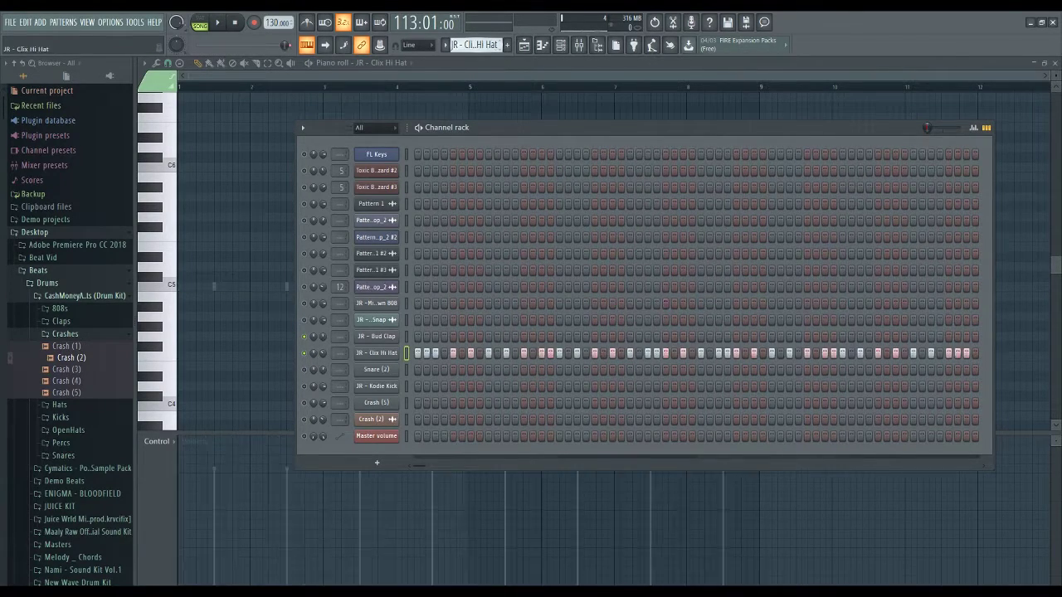
{"action": "key", "text": "F6"}
{"action": "scroll", "coordinate": [395, 107], "scroll_direction": "up", "scroll_amount": 2}
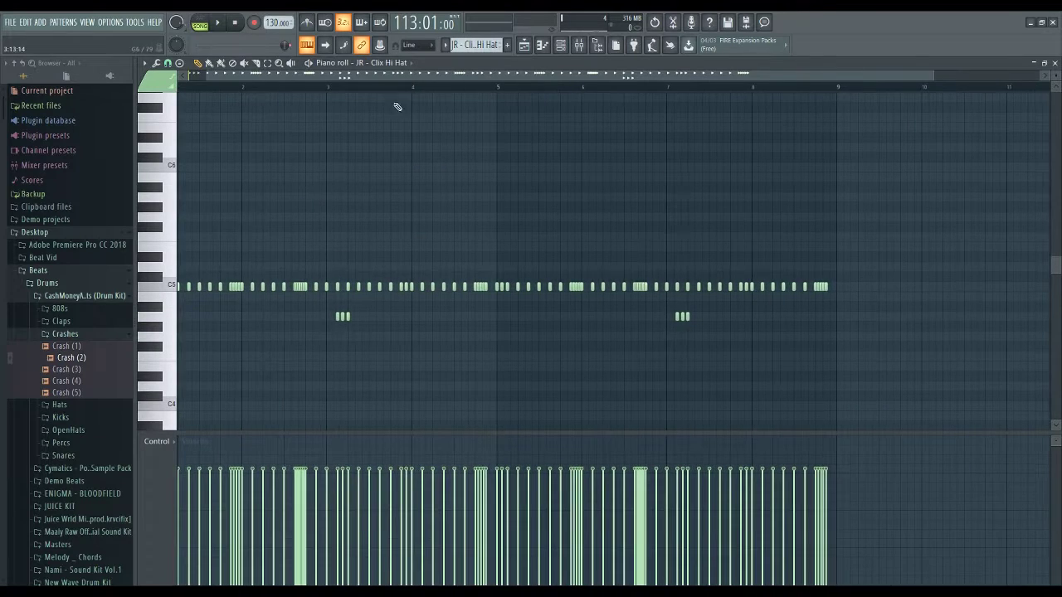
{"action": "scroll", "coordinate": [385, 83], "scroll_direction": "left", "scroll_amount": 1}
{"action": "key", "text": "F7"}
Show the Snare (2) pattern's steps and play the looped drums with the snare and JR - Kodie Kick.
{"action": "left_click_drag", "start_coordinate": [563, 120], "coordinate": [612, 133]}
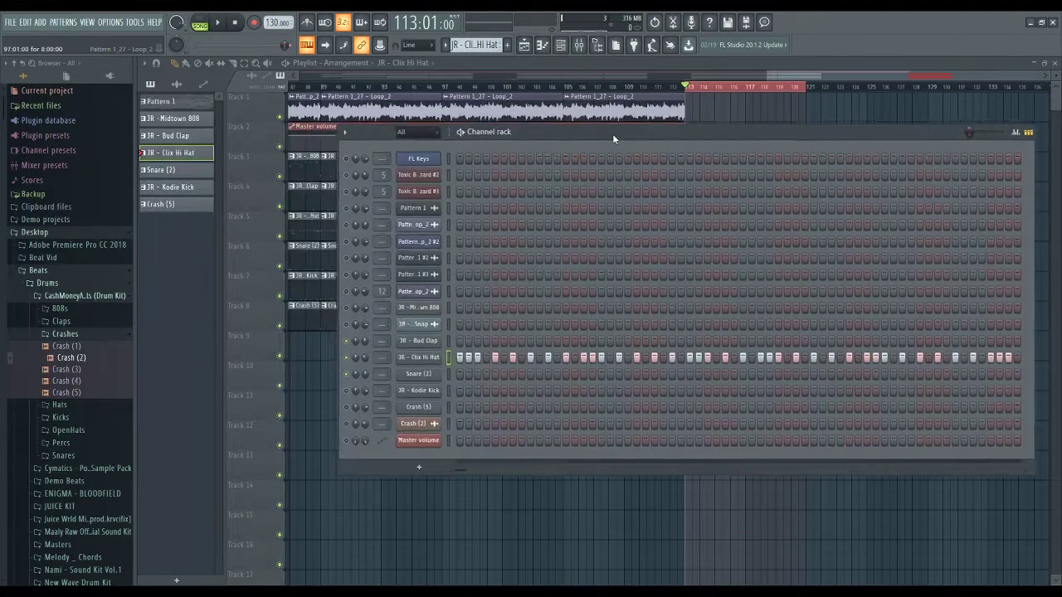
{"action": "scroll", "coordinate": [474, 43], "scroll_direction": "down", "scroll_amount": 1}
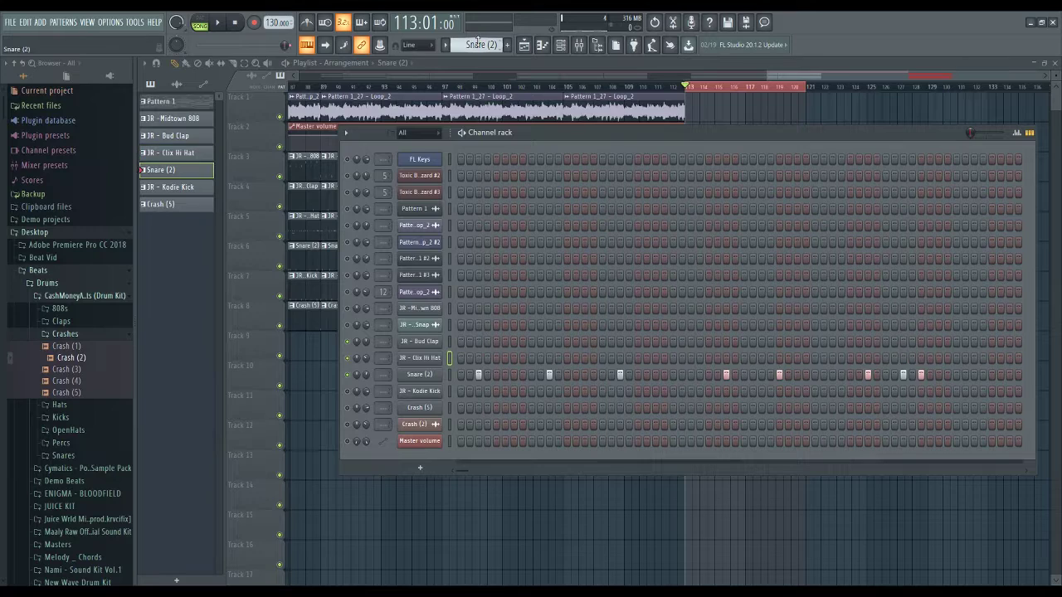
{"action": "key", "text": "space"}
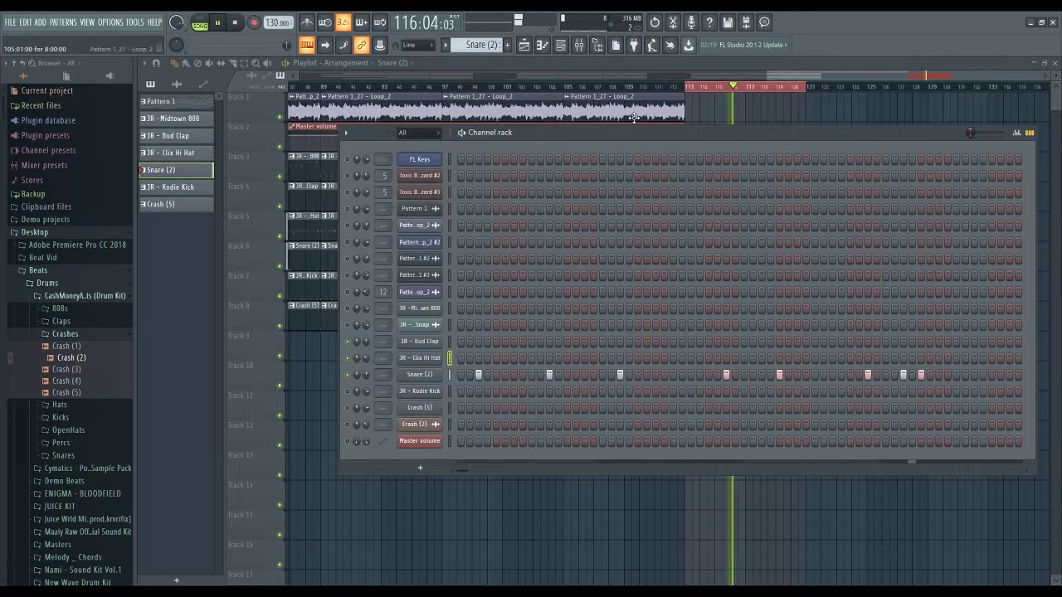
{"action": "key", "text": "space"}
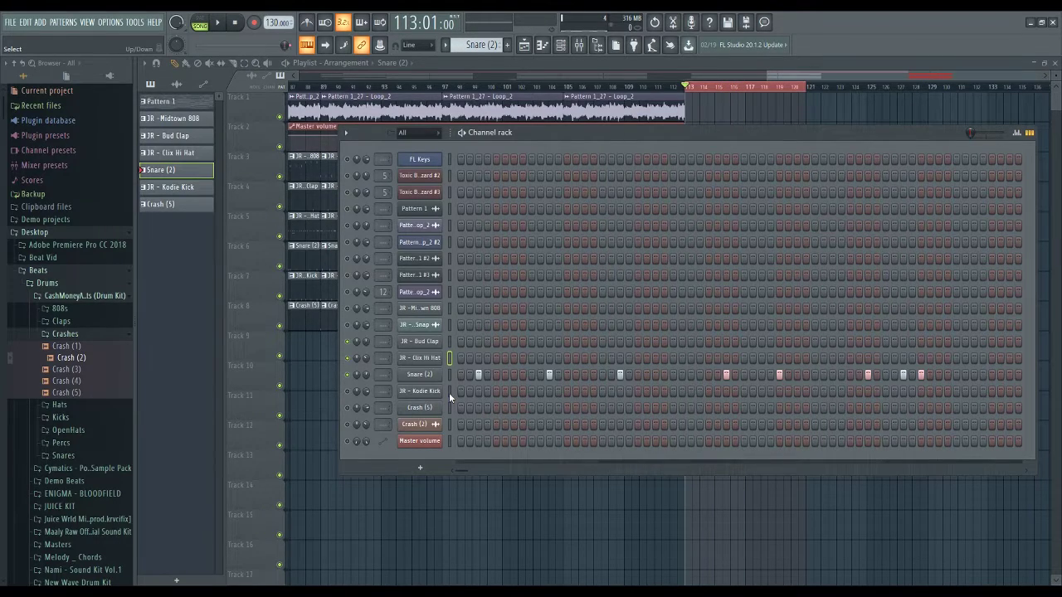
{"action": "left_click", "coordinate": [449, 392]}
{"action": "key", "text": "space"}
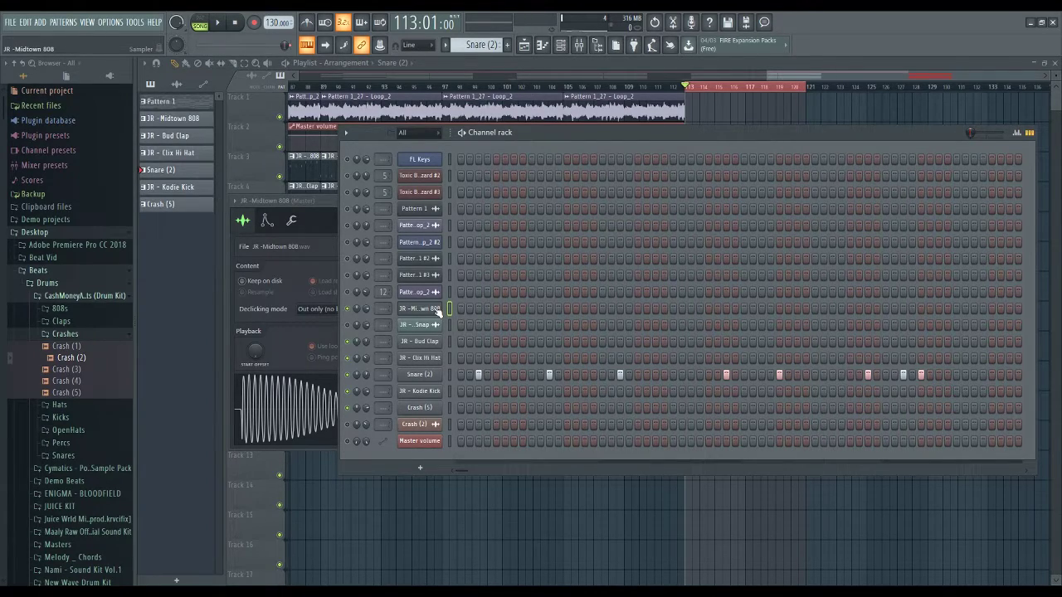
Play the looped drums with the 808 and examine the JR - Midtown 808 pattern's notes in the piano roll.
{"action": "key", "text": "space"}
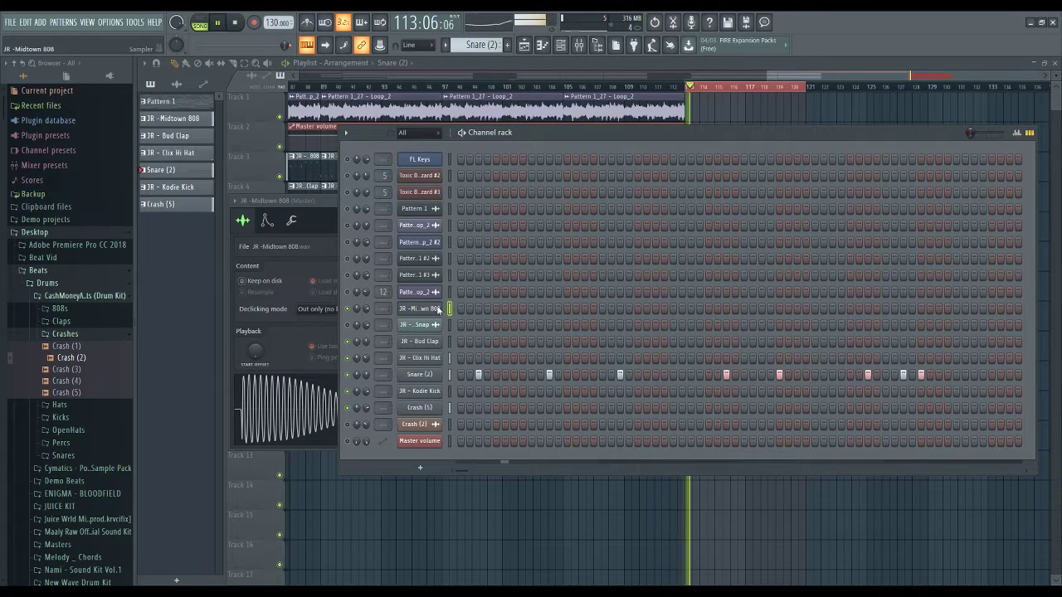
{"action": "key", "text": "F7"}
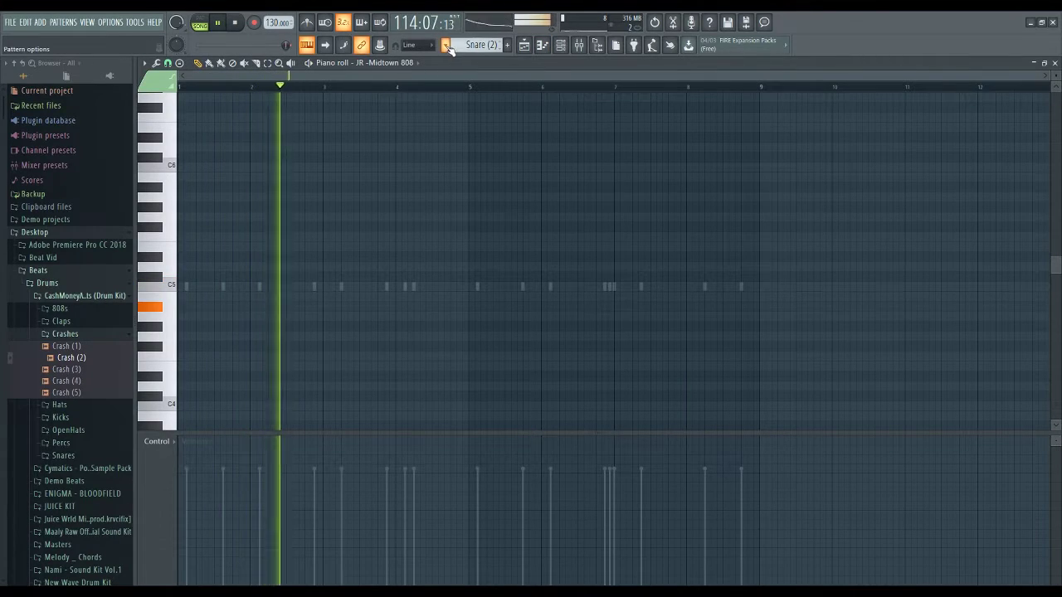
{"action": "left_click", "coordinate": [479, 79]}
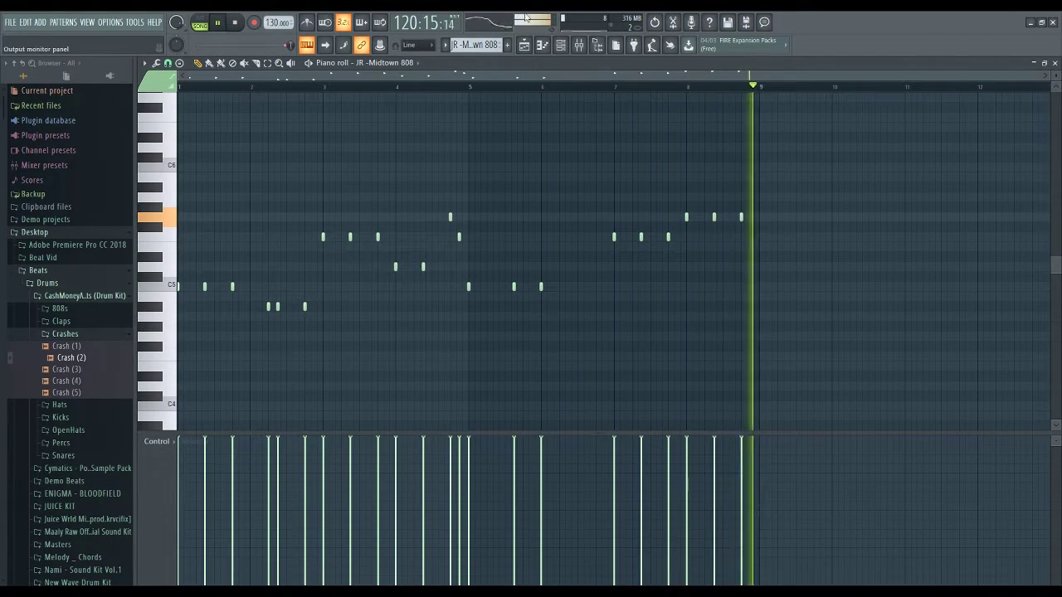
{"action": "key", "text": "space"}
Show the full playlist arrangement with all drum sections and the Master volume automation, and play it from bar 1.
{"action": "left_click", "coordinate": [528, 46]}
{"action": "left_click", "coordinate": [526, 47]}
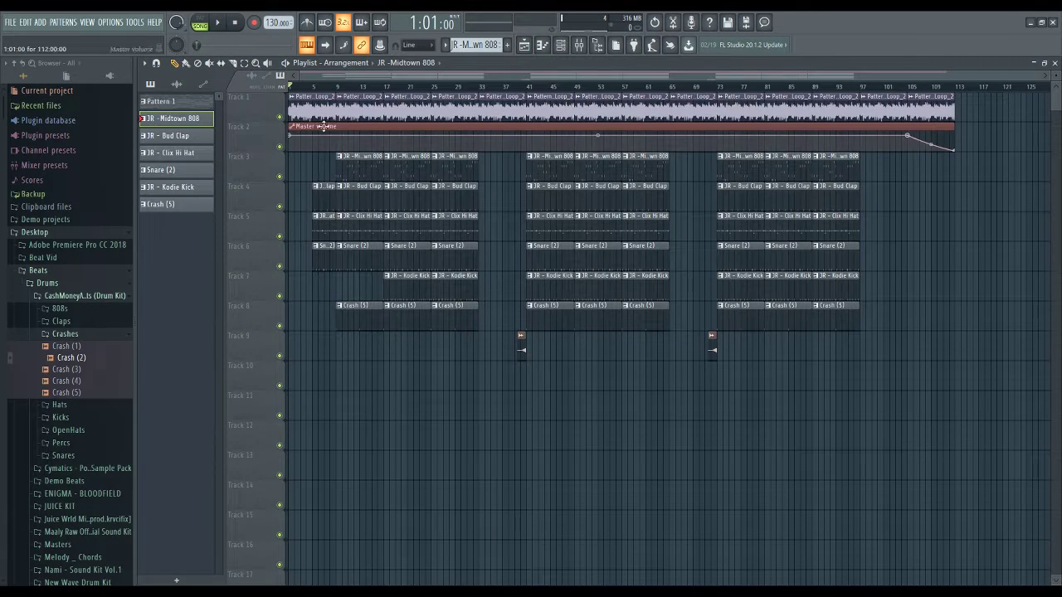
{"action": "left_click_drag", "start_coordinate": [336, 75], "coordinate": [322, 76]}
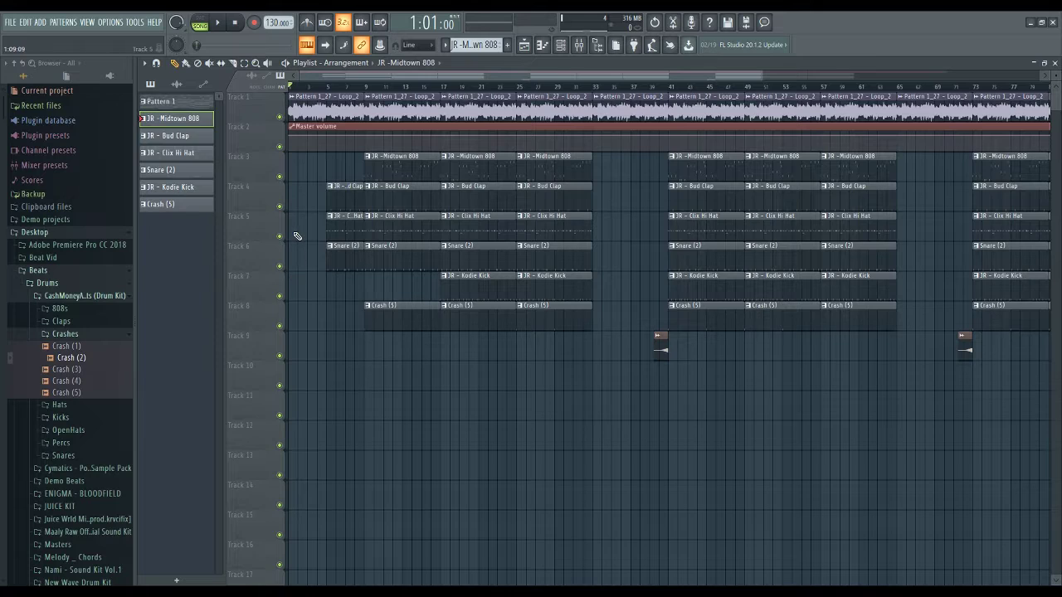
{"action": "key", "text": "space"}
{"action": "scroll", "coordinate": [315, 380], "scroll_direction": "down", "scroll_amount": 2}
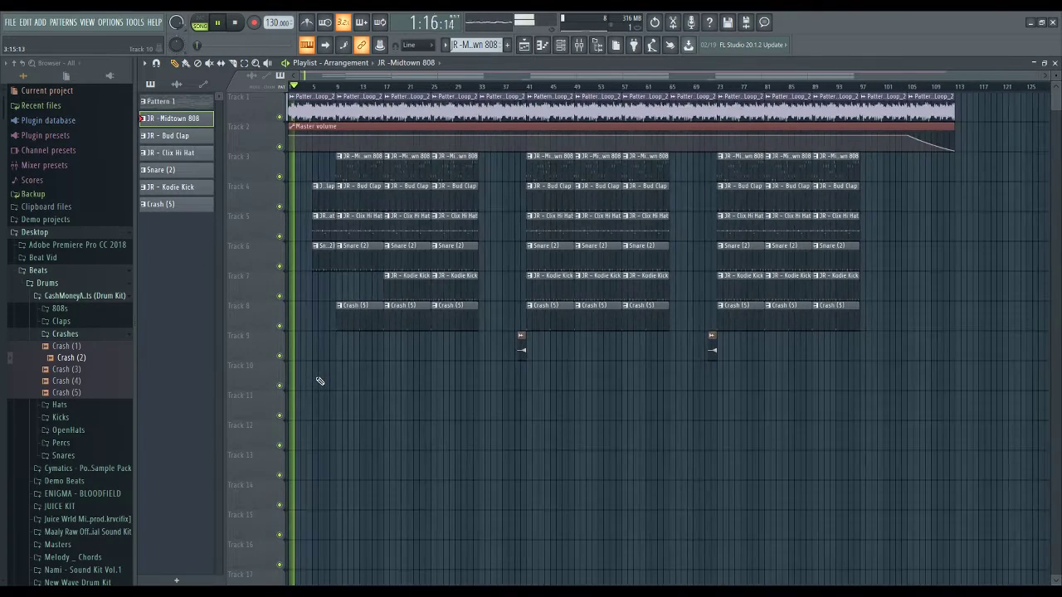